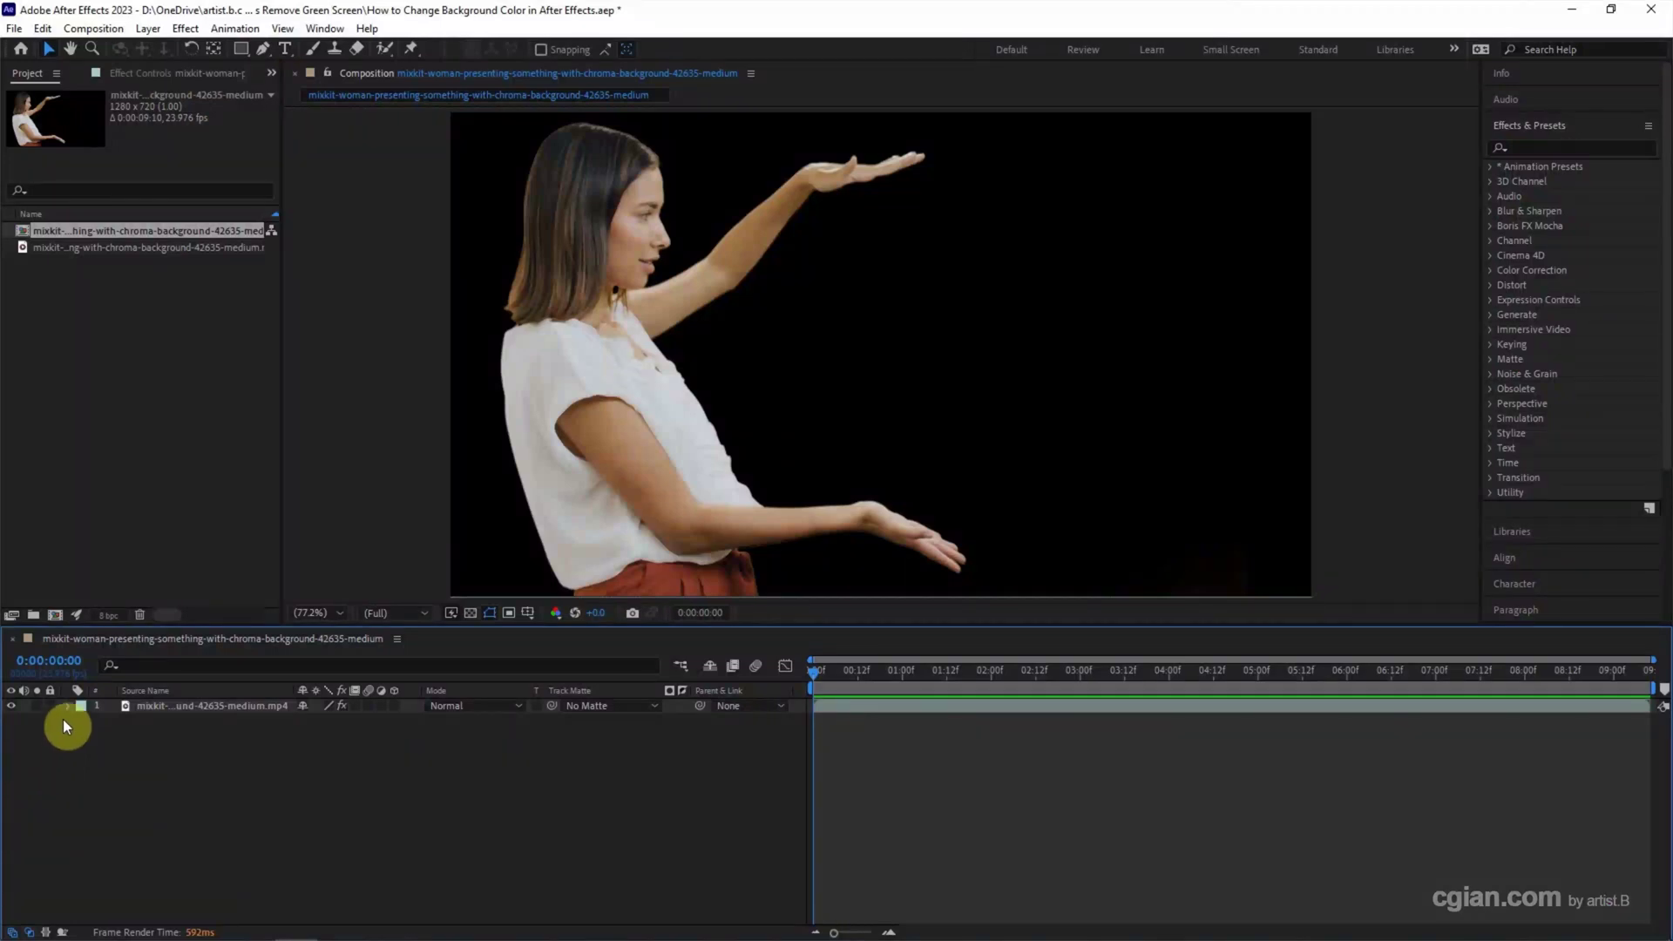
- Toggle the footage's Keylight effect off and back on to compare, then collapse its properties
click(68, 703)
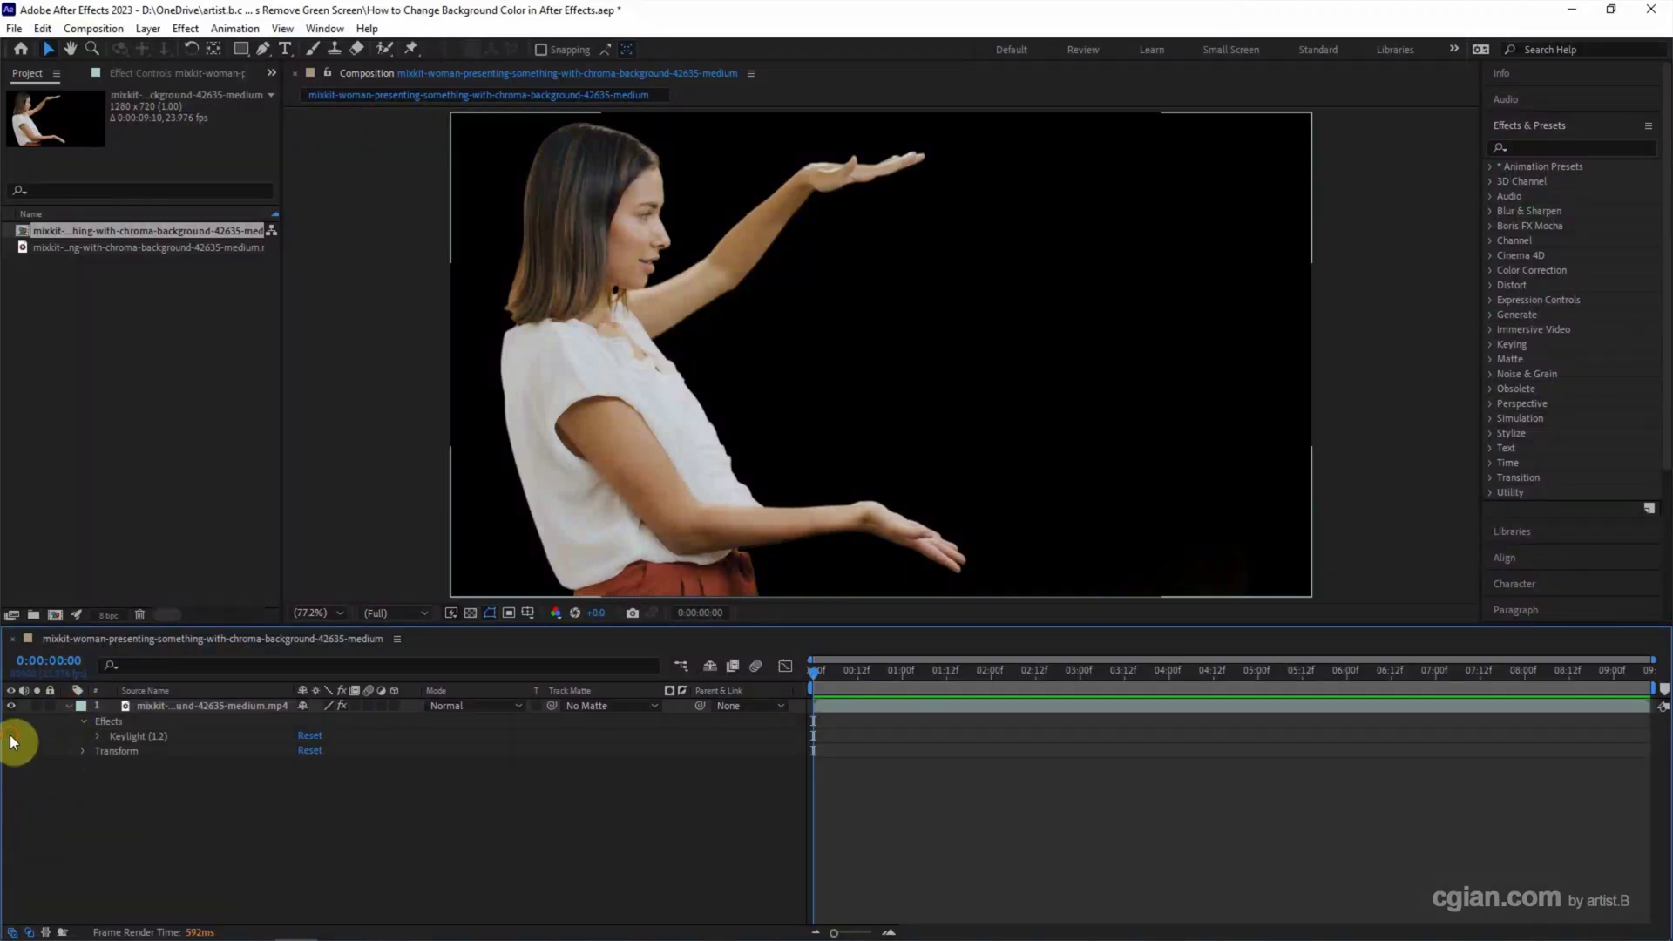
click(11, 738)
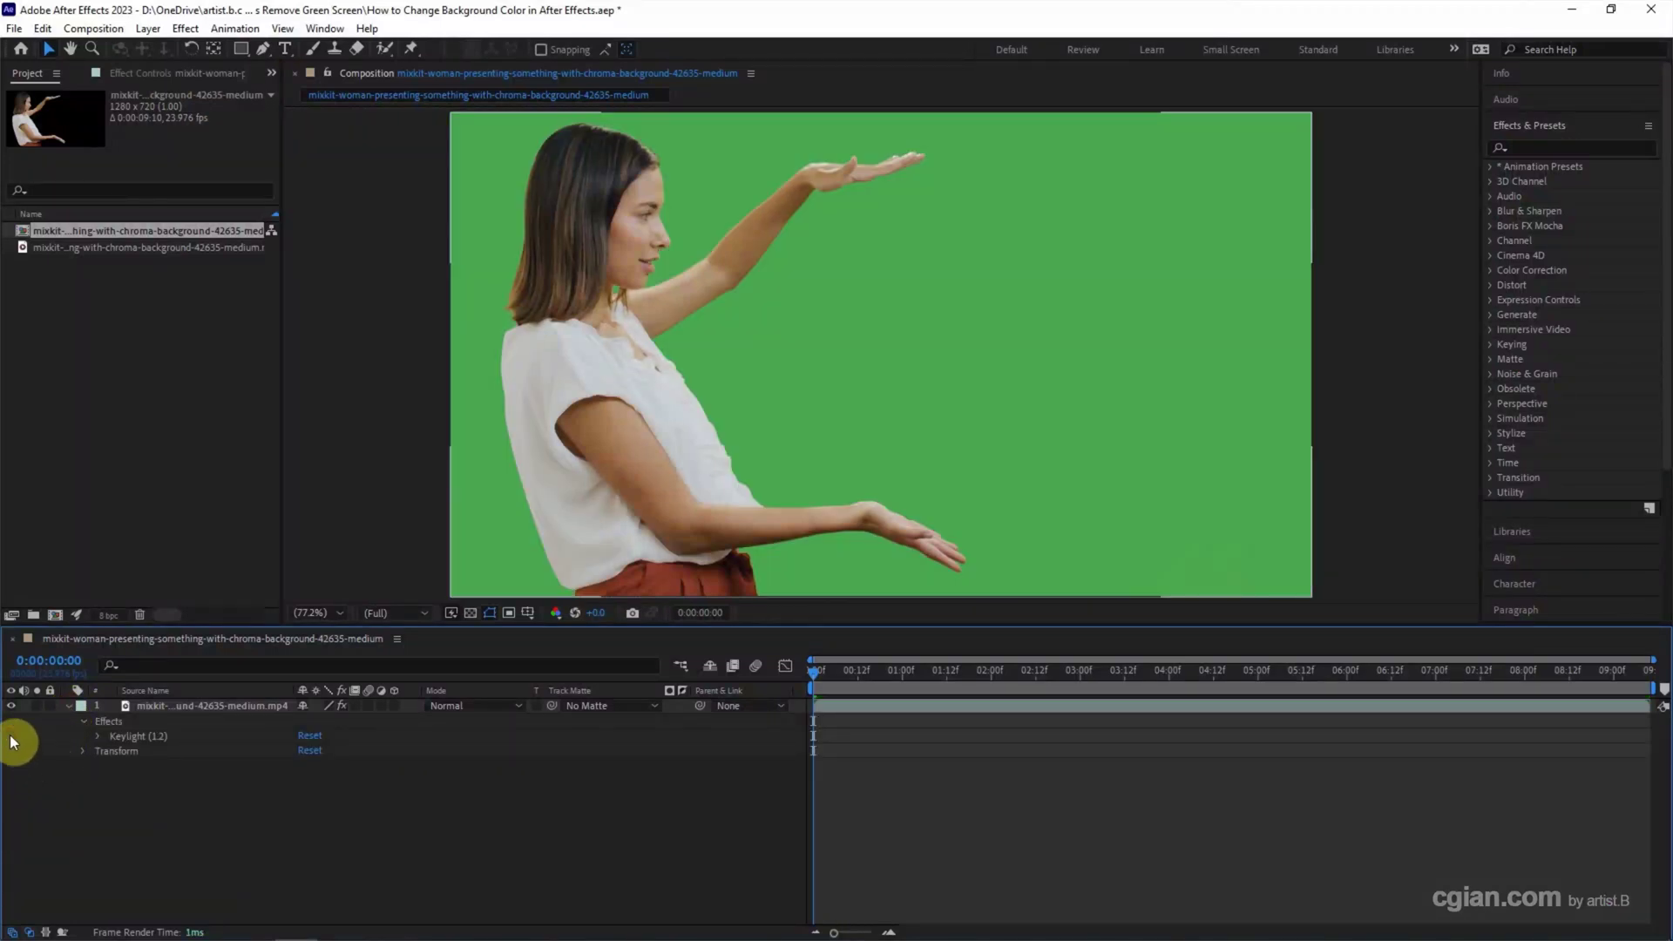
click(11, 735)
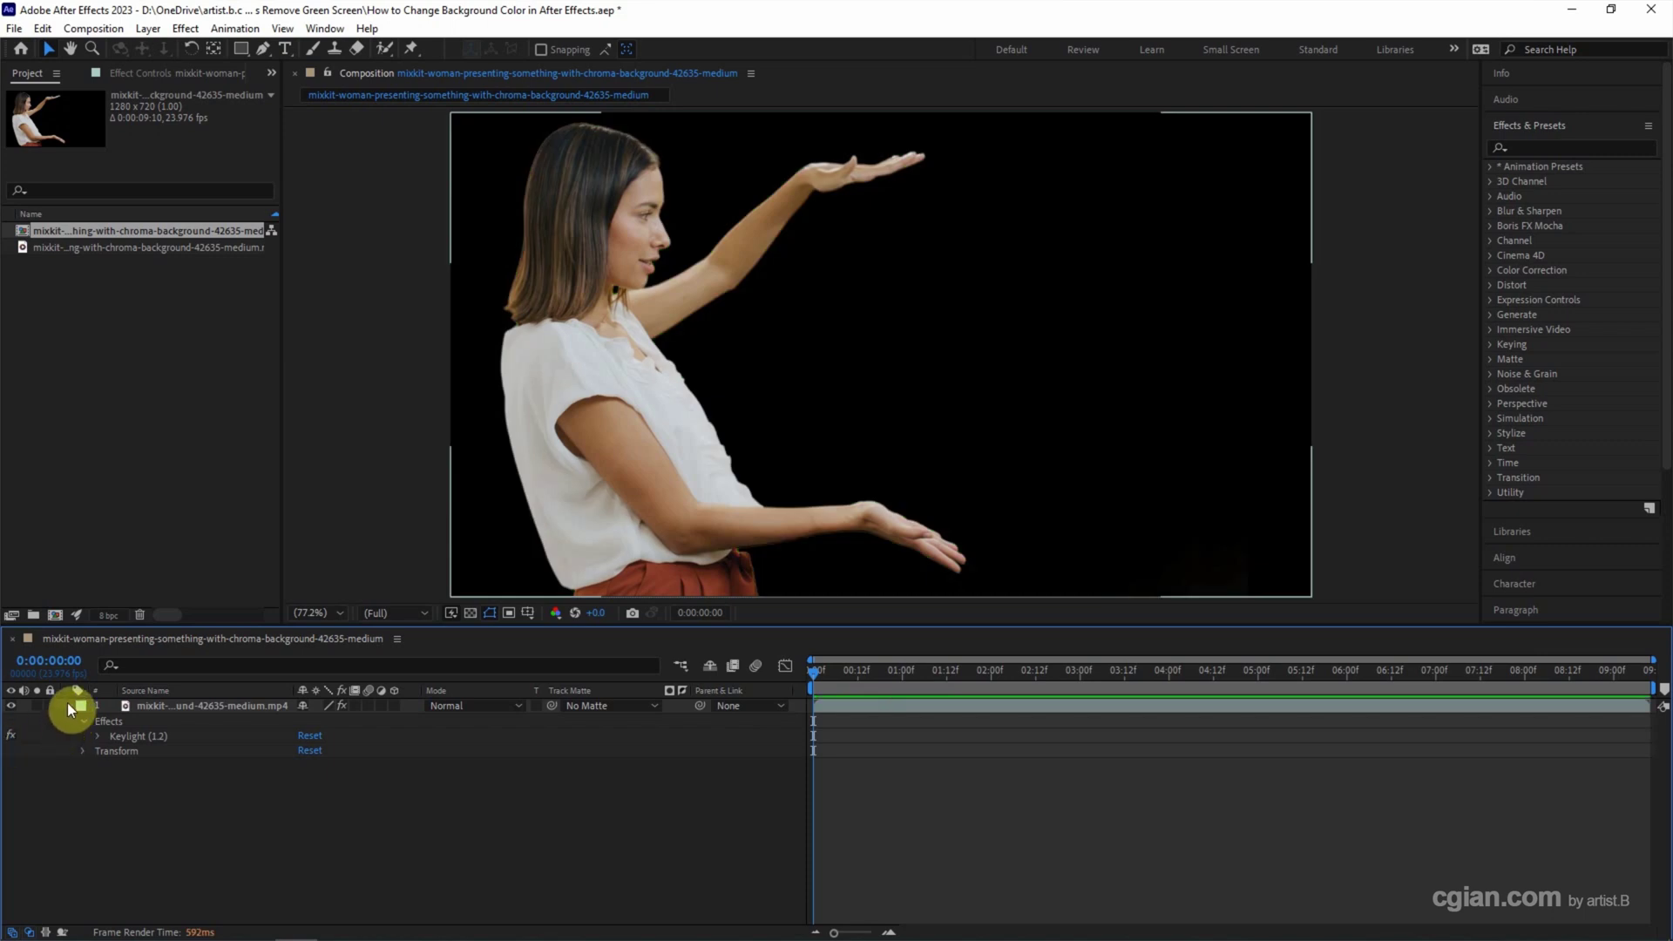
click(66, 705)
click(79, 779)
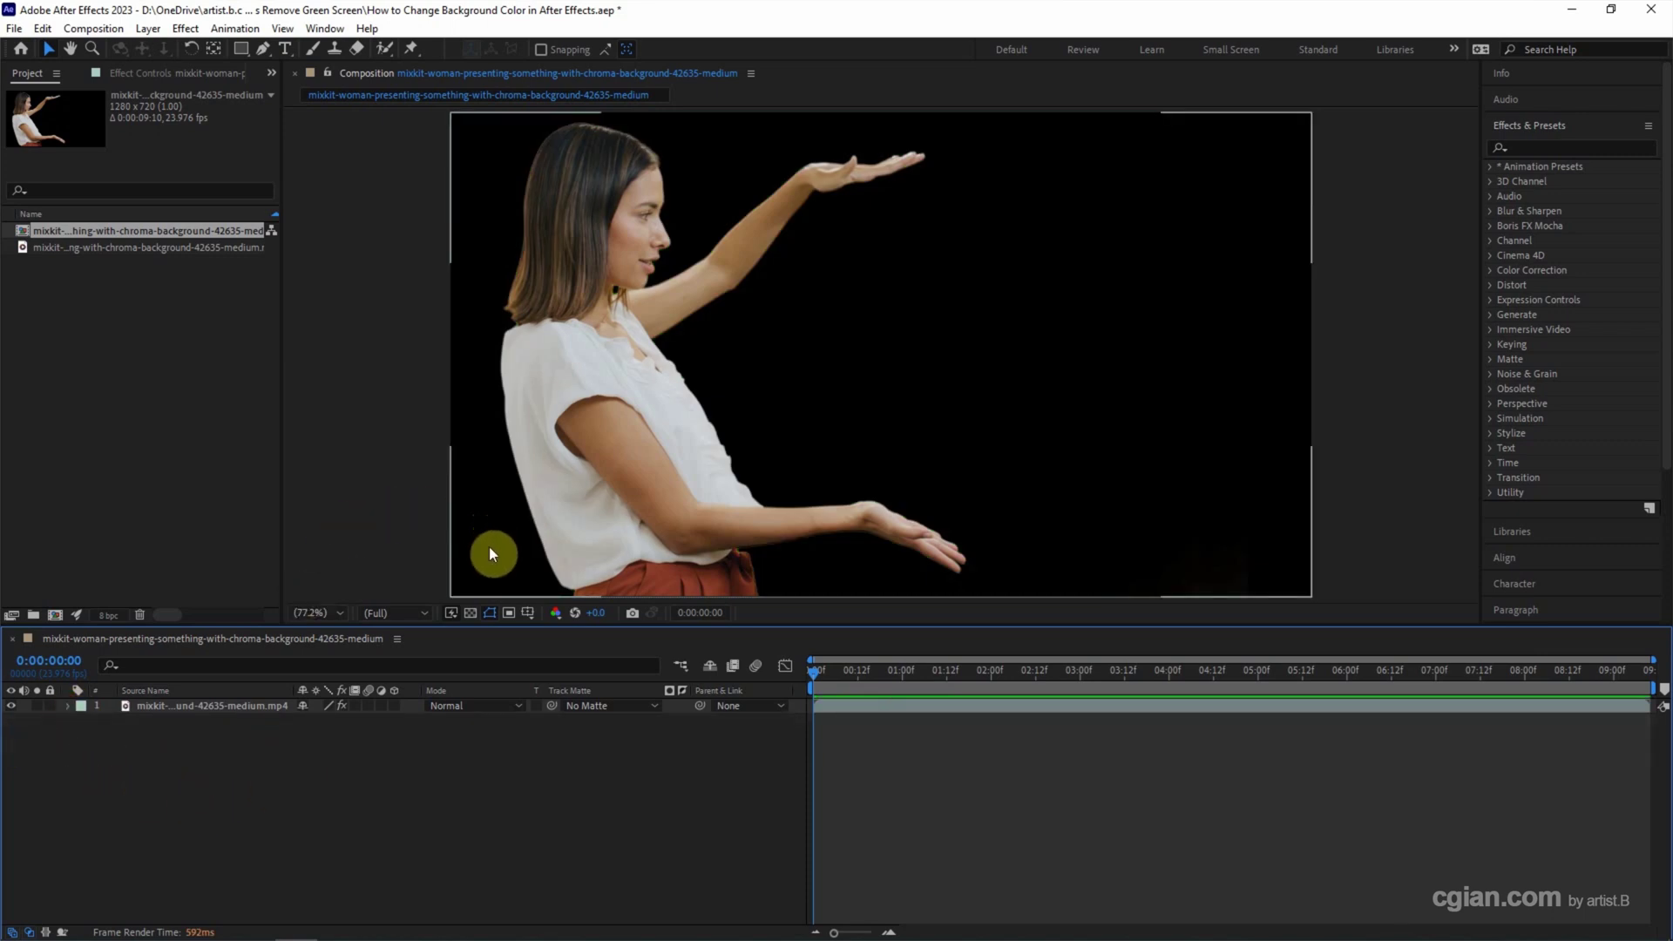
- Set the composition background color to red (F31515) in Composition Settings
click(82, 32)
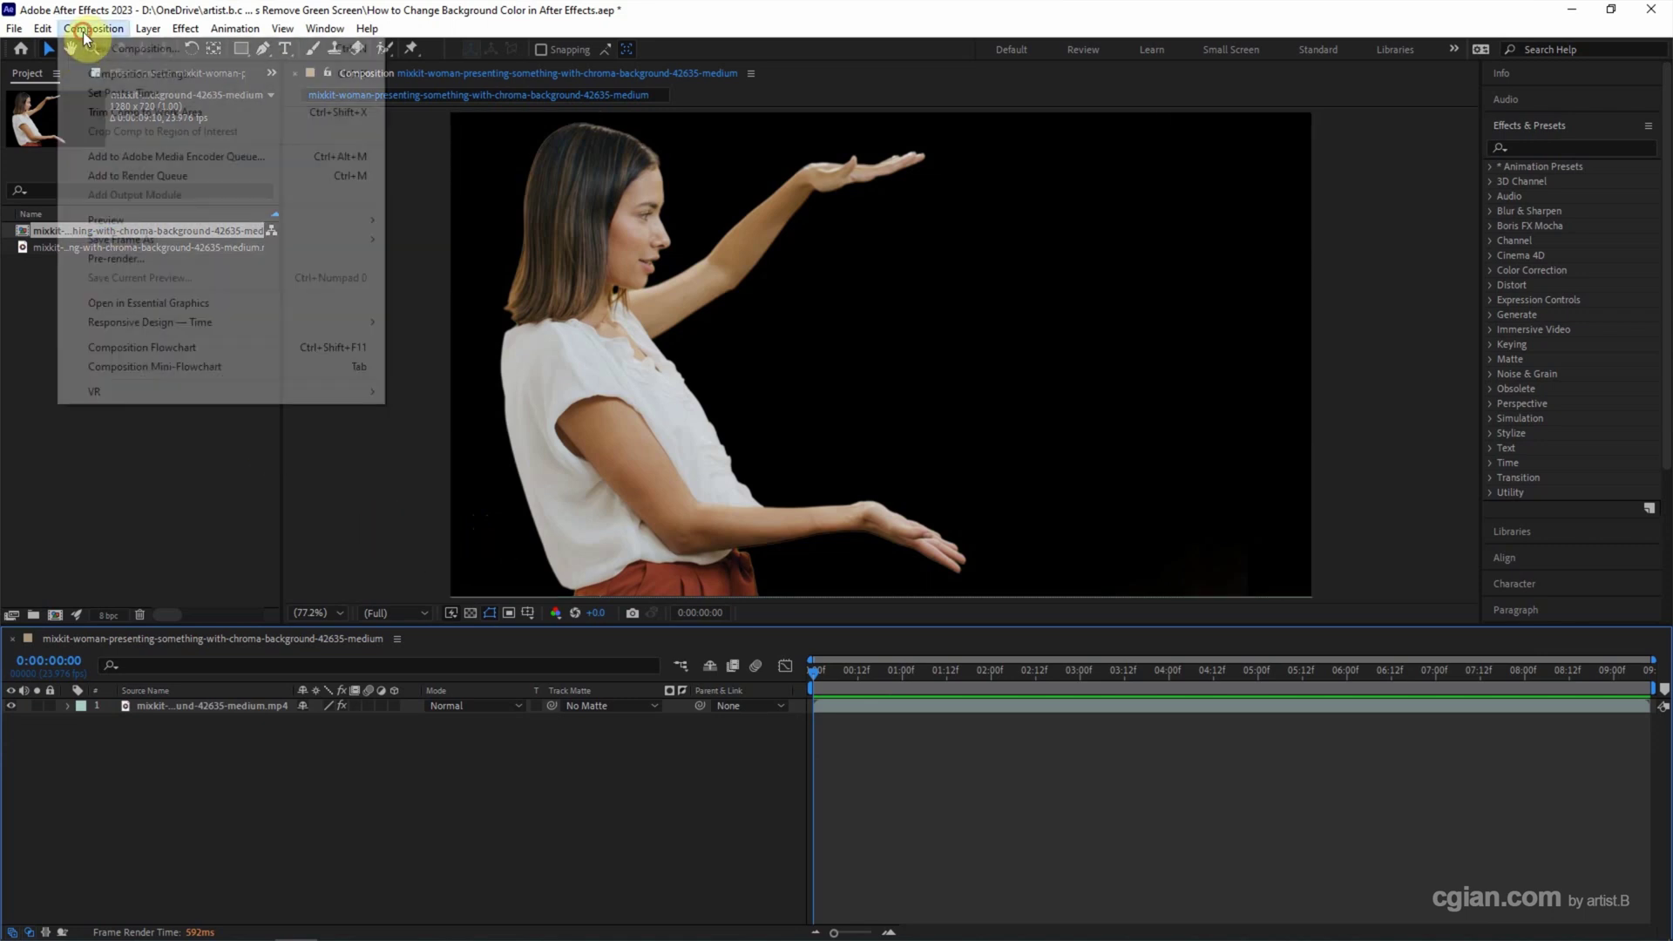
click(210, 73)
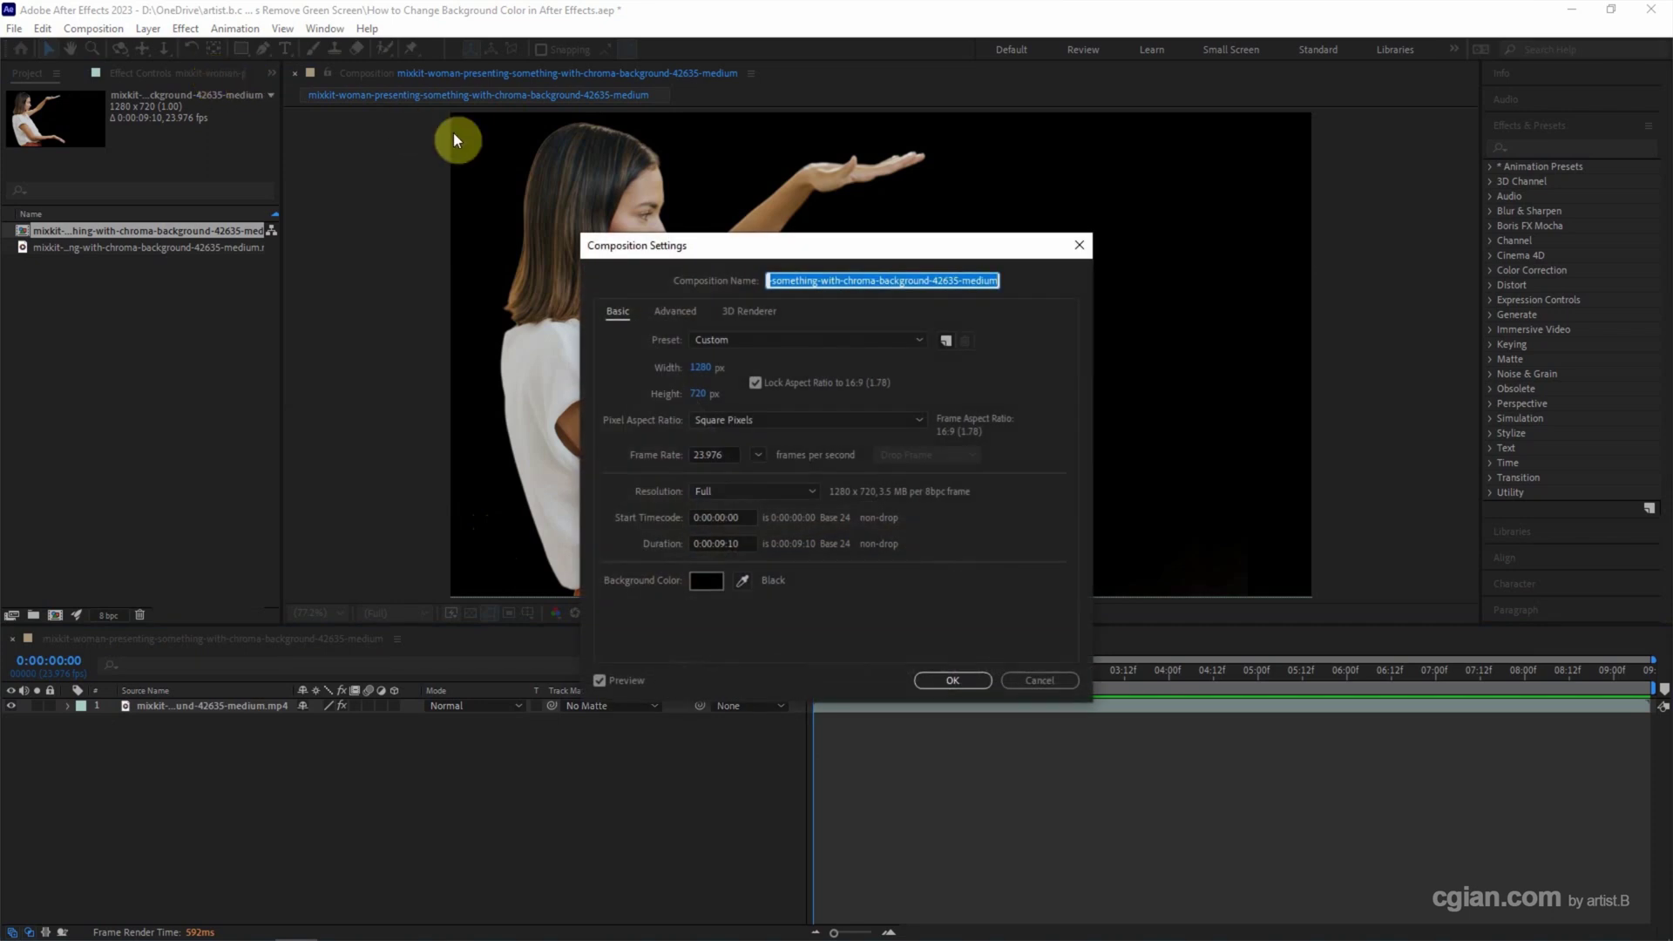
click(708, 578)
click(322, 556)
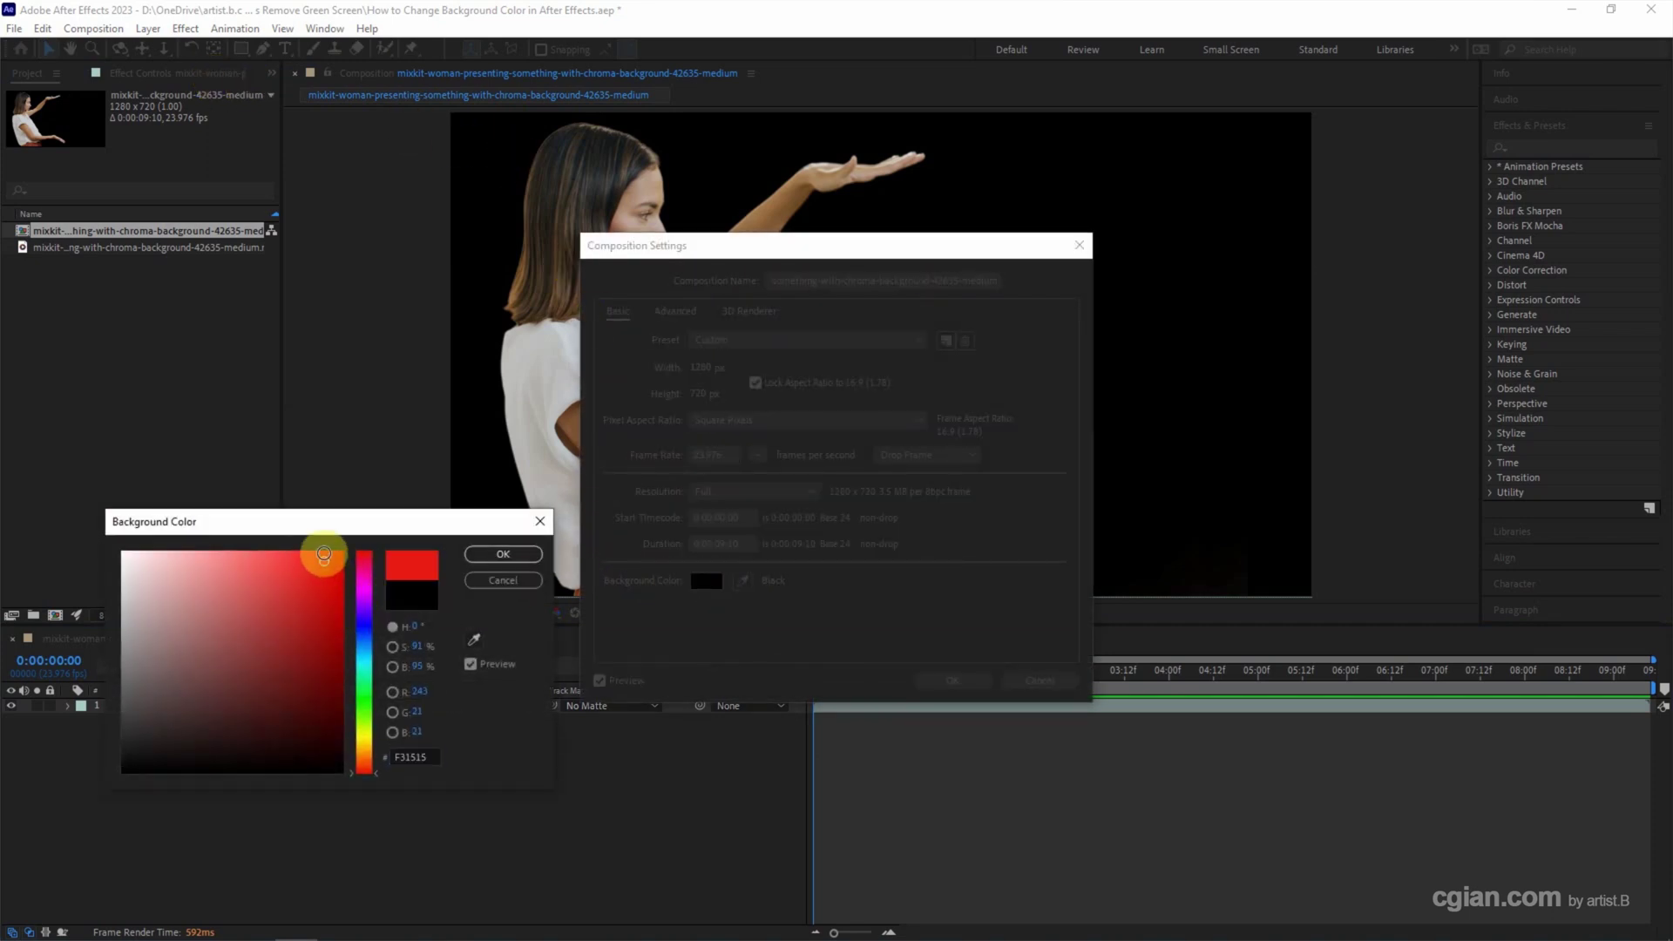
click(484, 552)
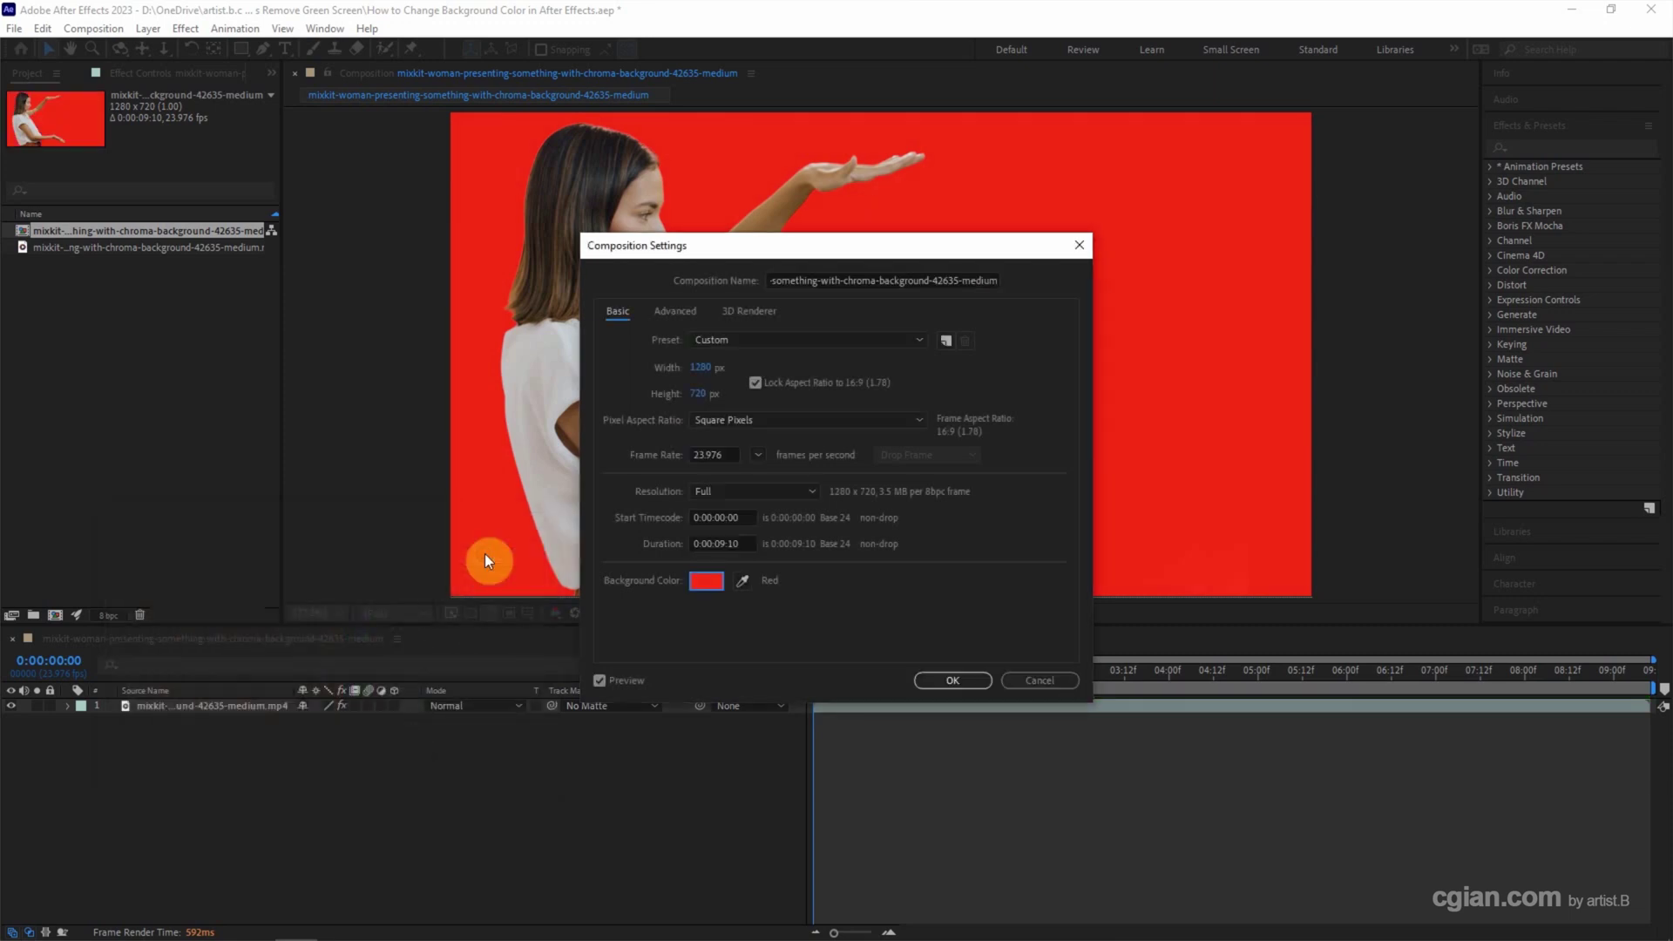
click(935, 680)
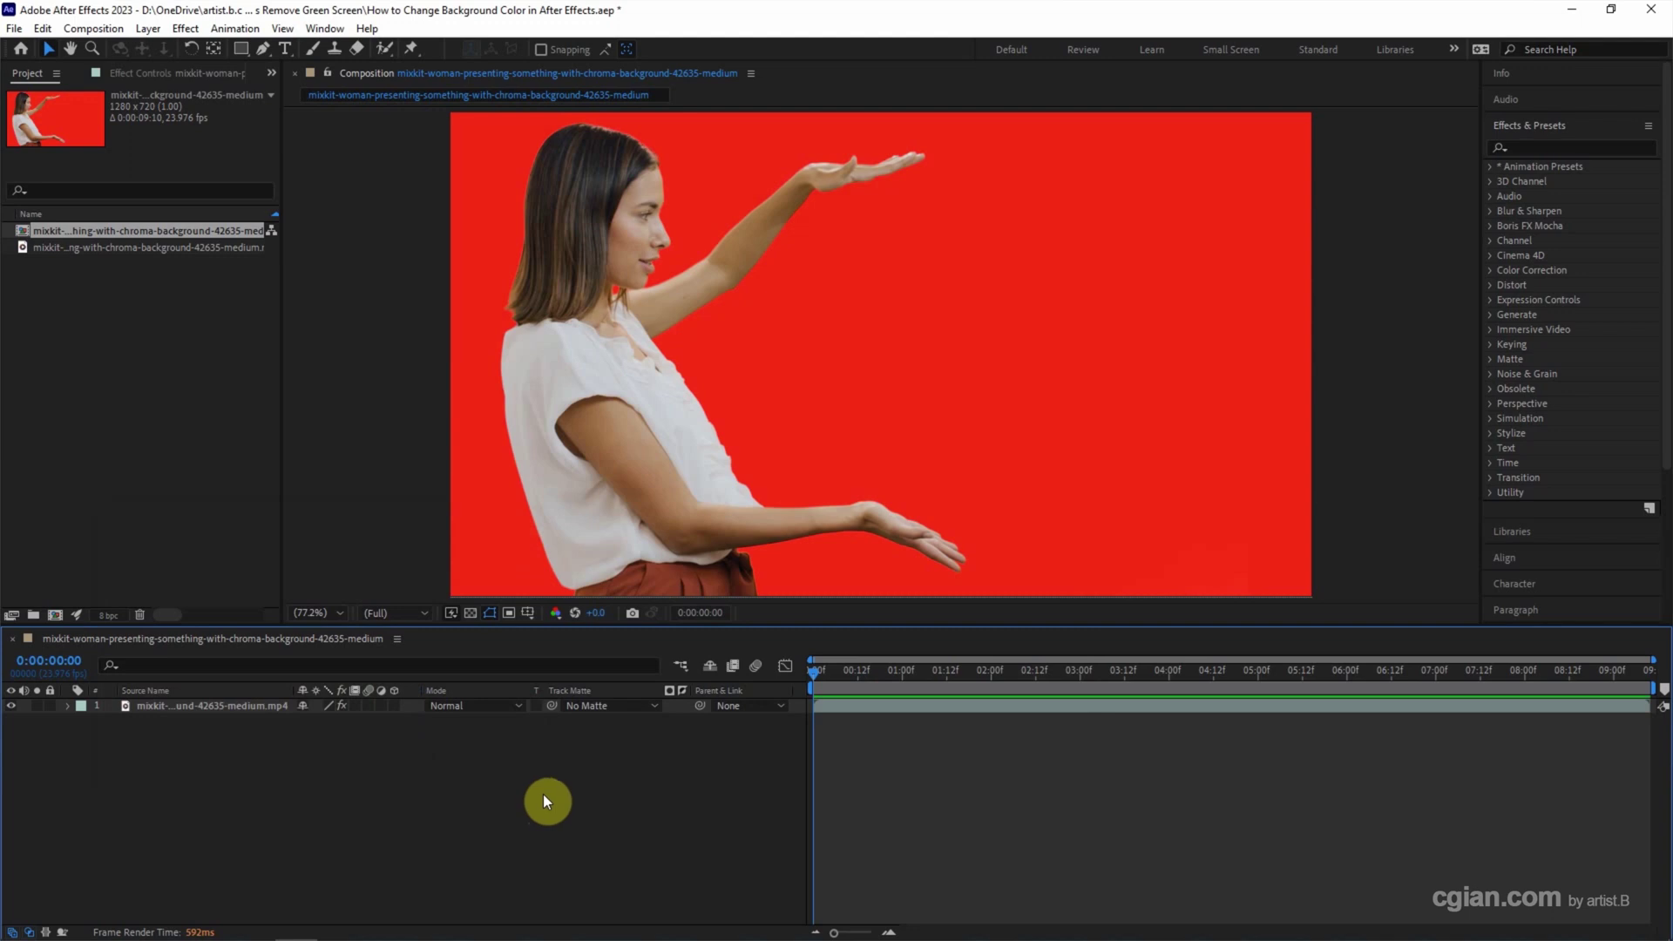
- Add Shape Layer 1 from the timeline's New menu and move it below the mp4 footage layer
click(174, 711)
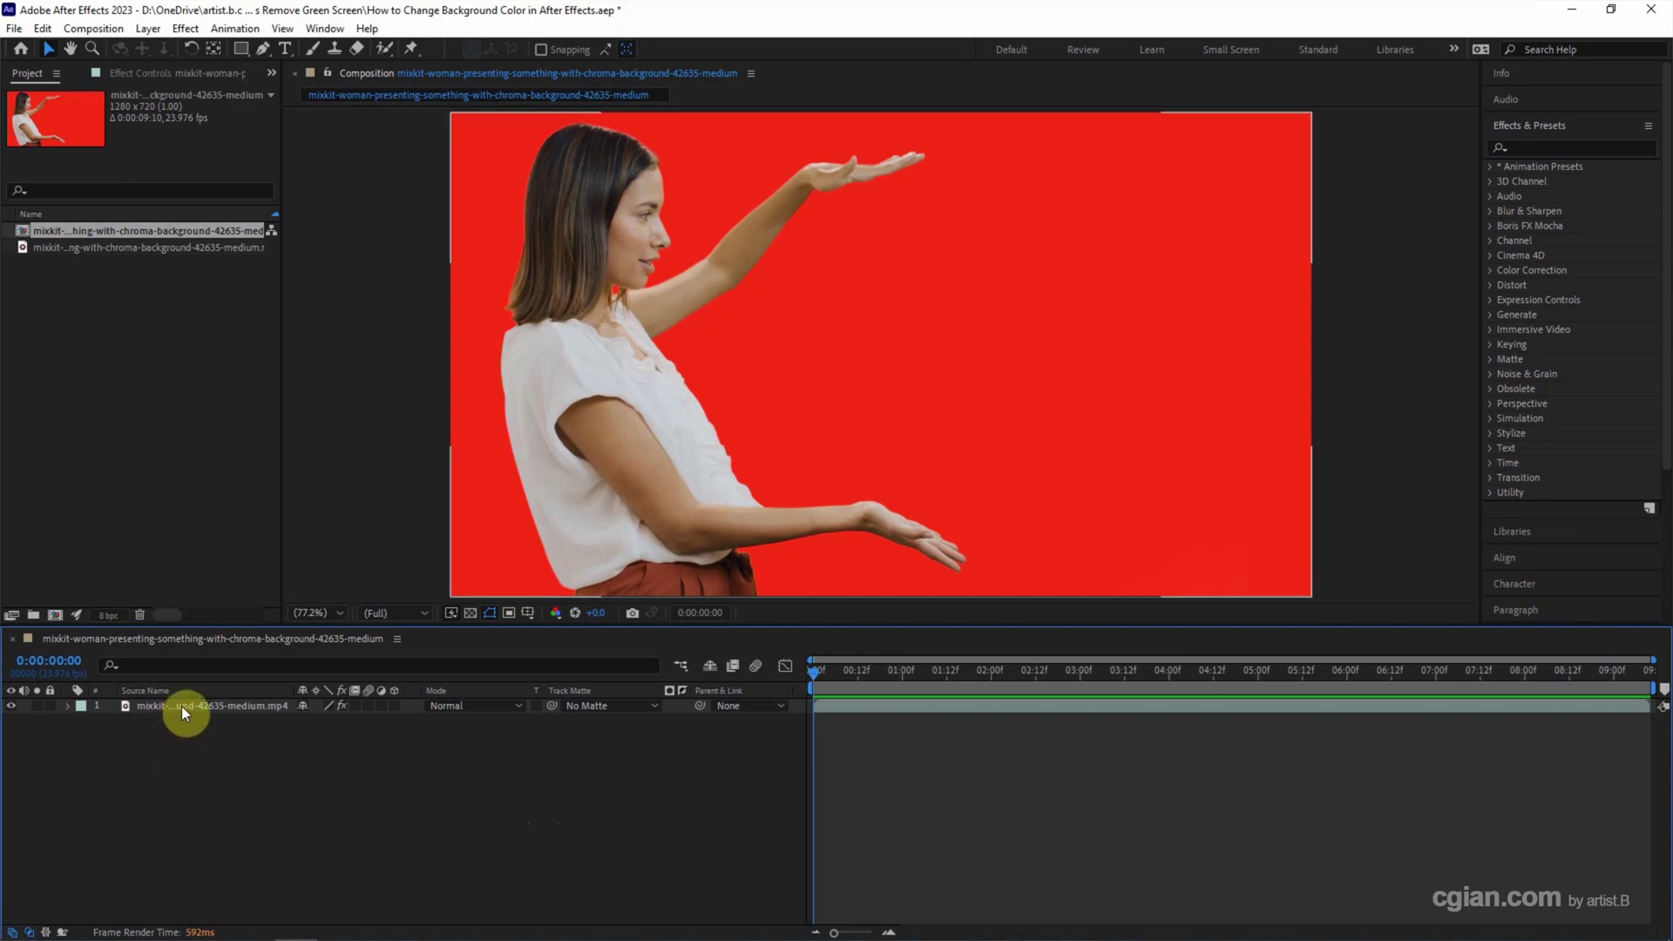
click(182, 739)
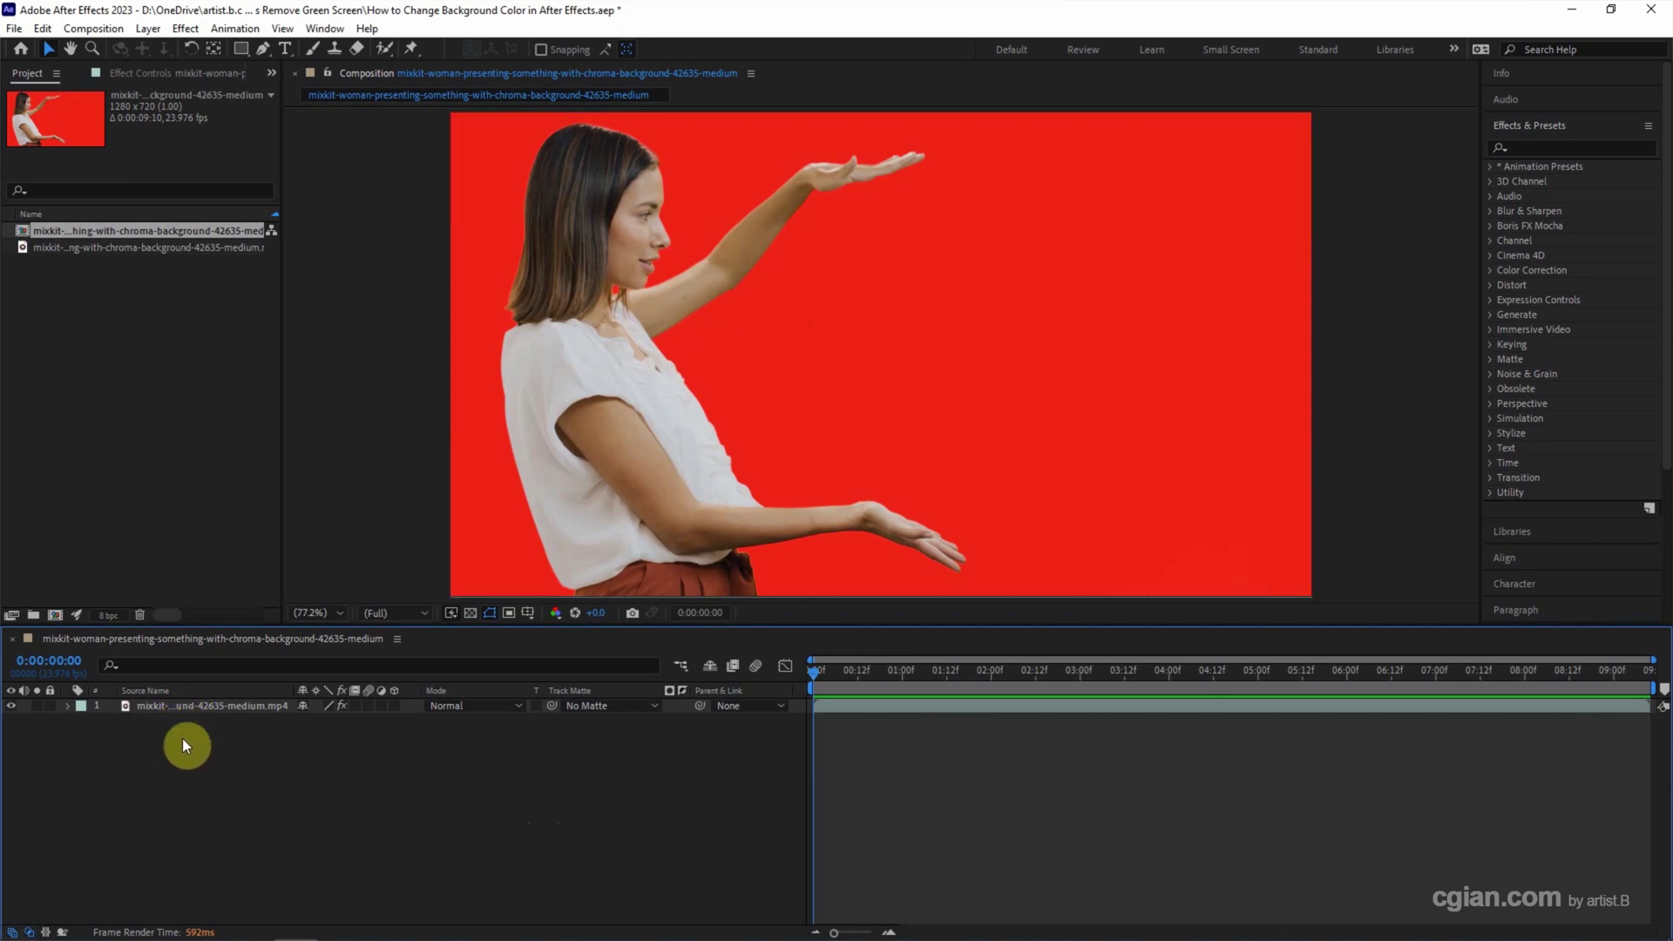
right_click(253, 760)
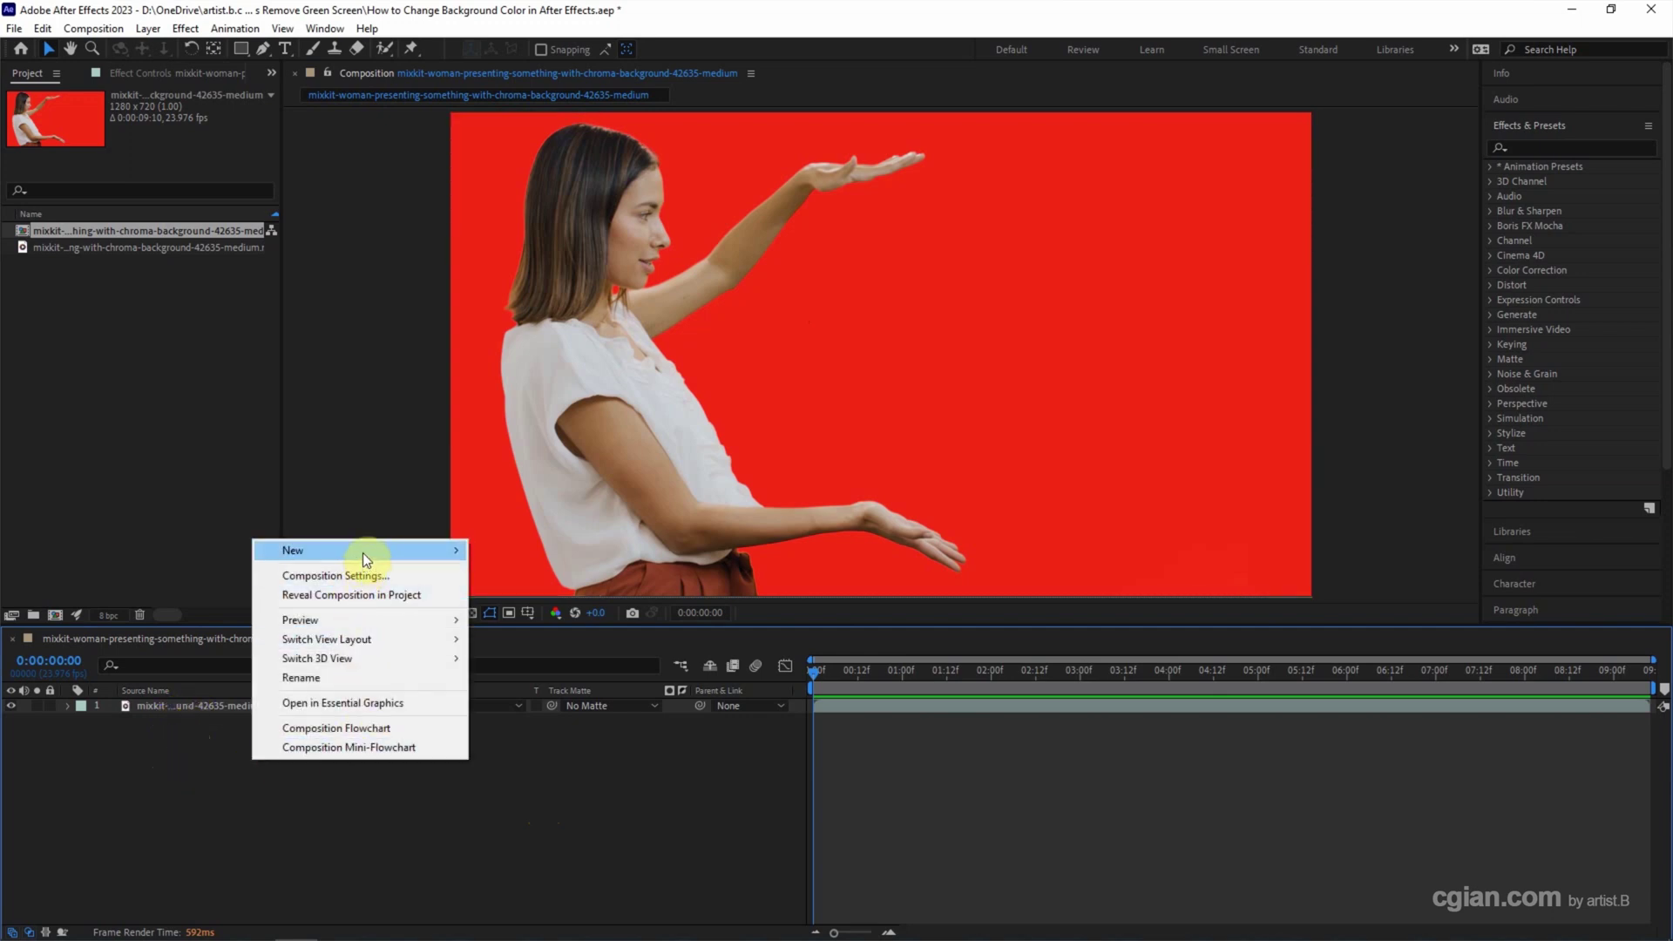
mouse_move(355, 550)
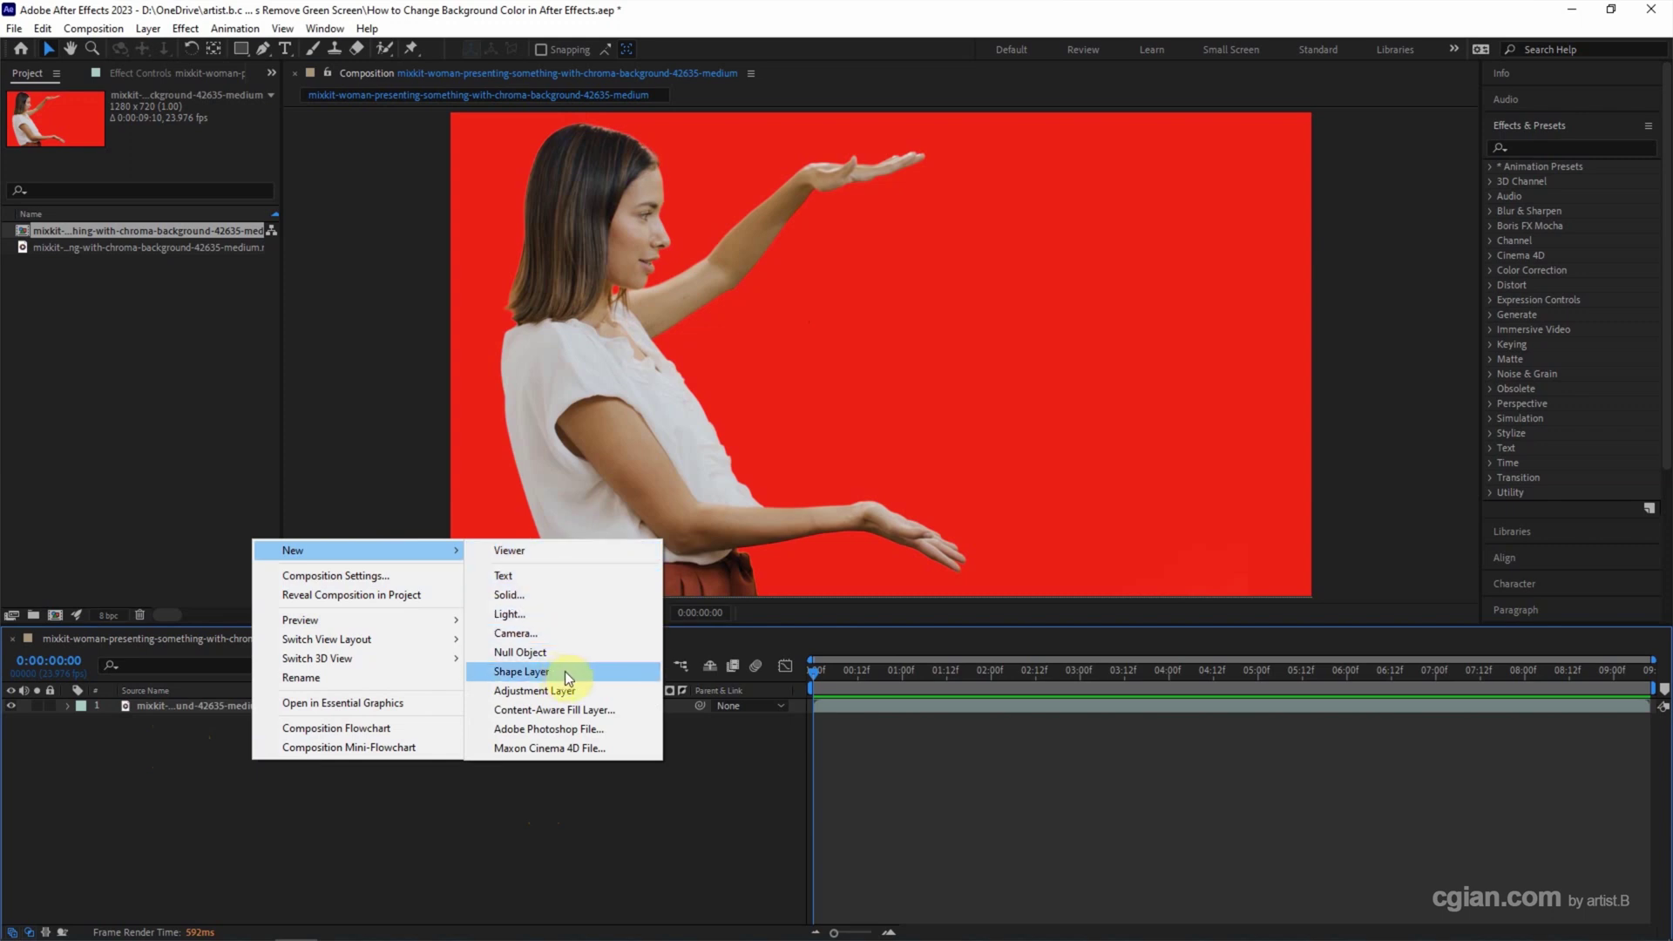
click(567, 671)
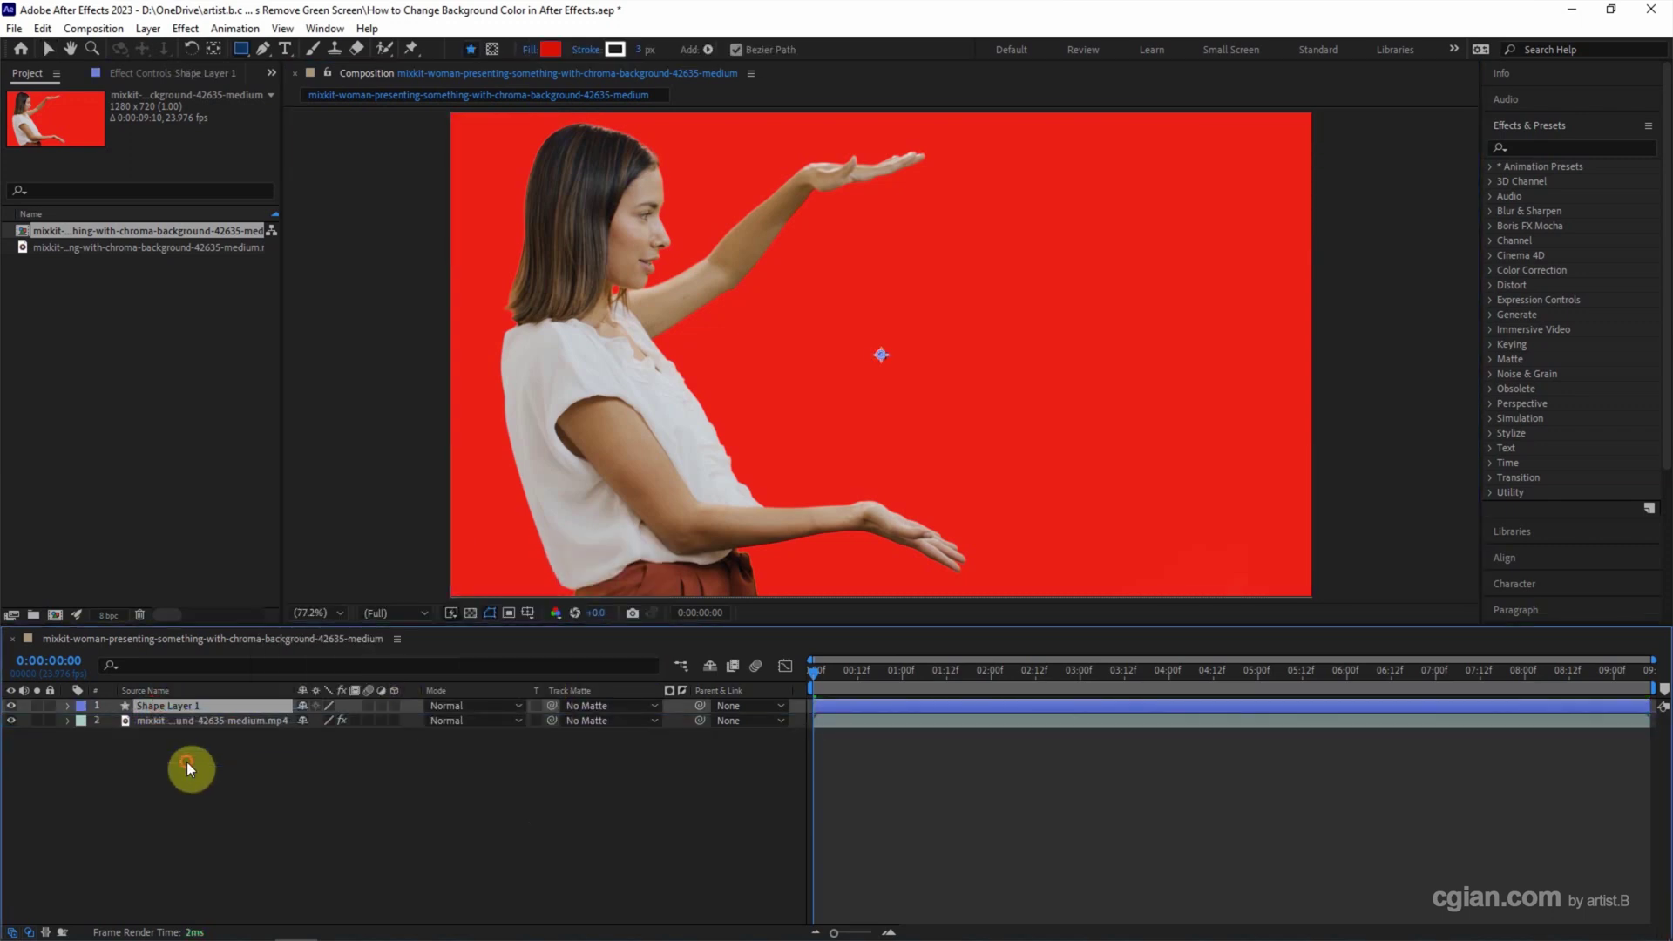
drag(153, 706, 187, 762)
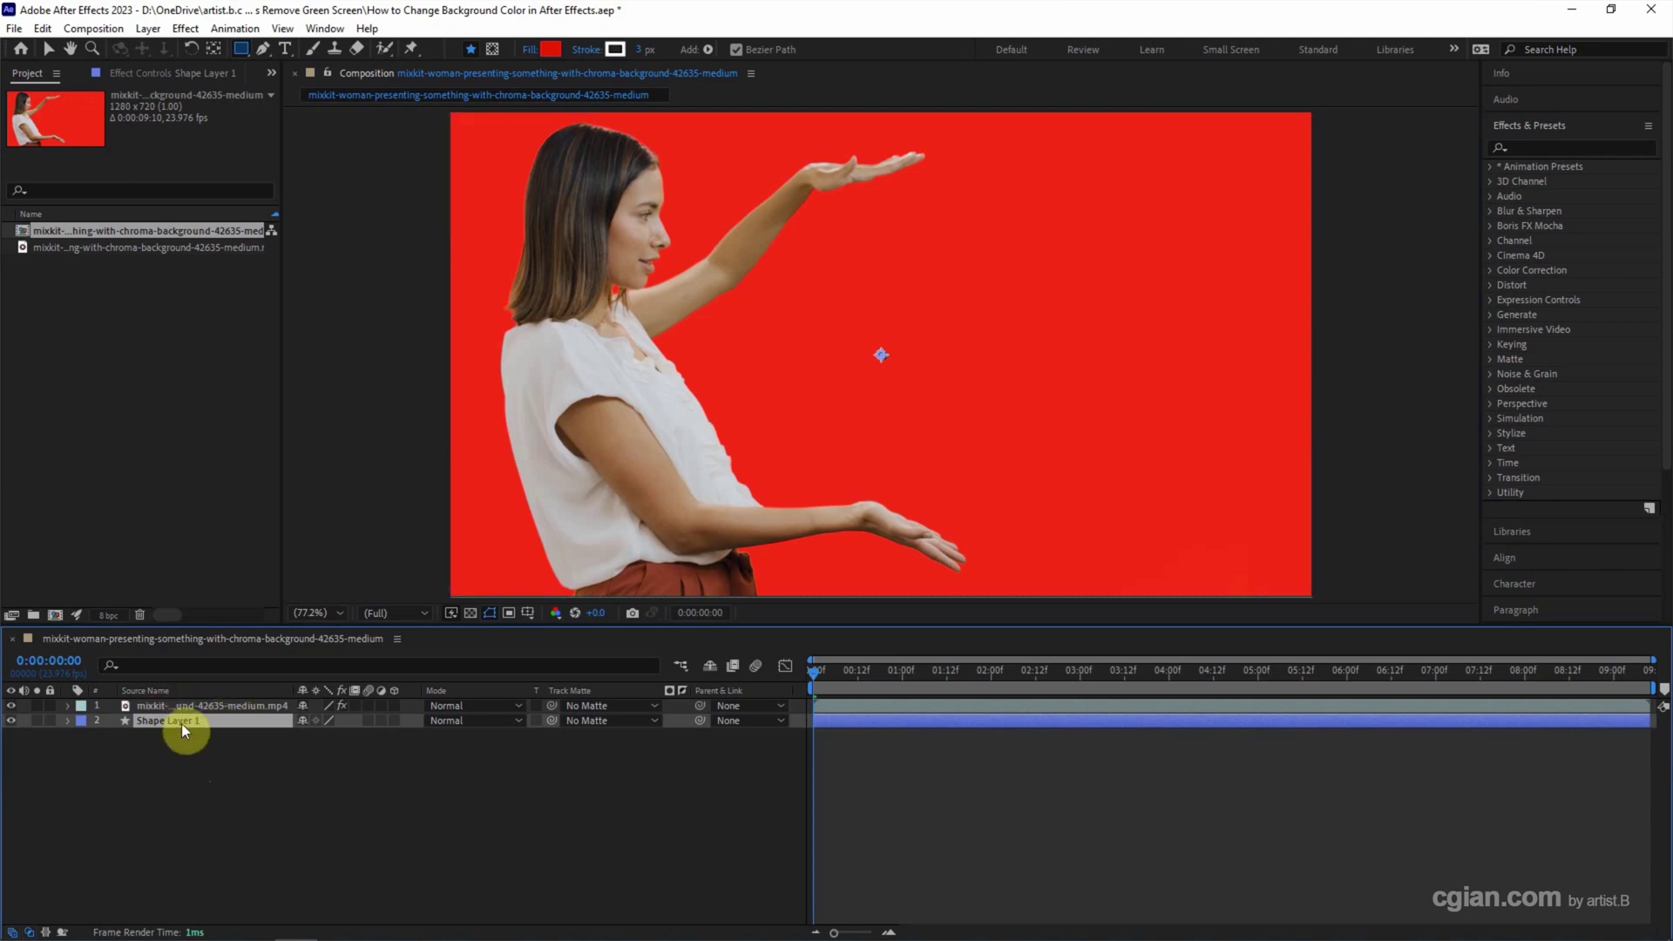
- Draw a rectangle with the Rectangle Tool from the comp's top-left to bottom-right corner
click(240, 53)
drag(446, 113, 829, 310)
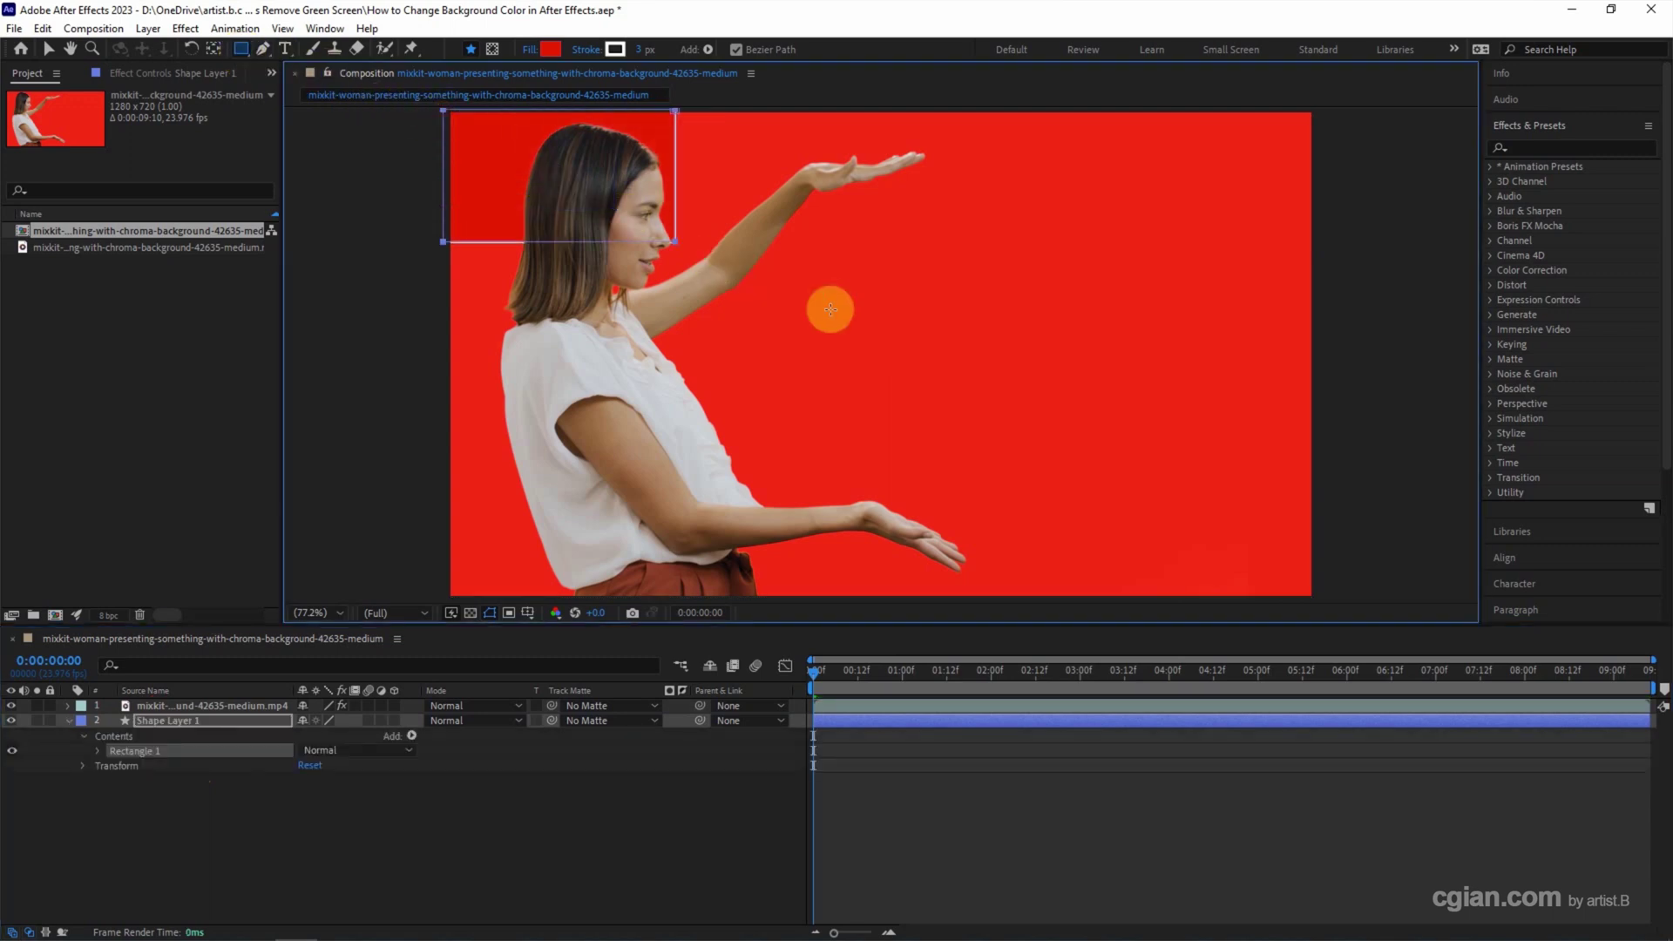
drag(829, 310, 1320, 602)
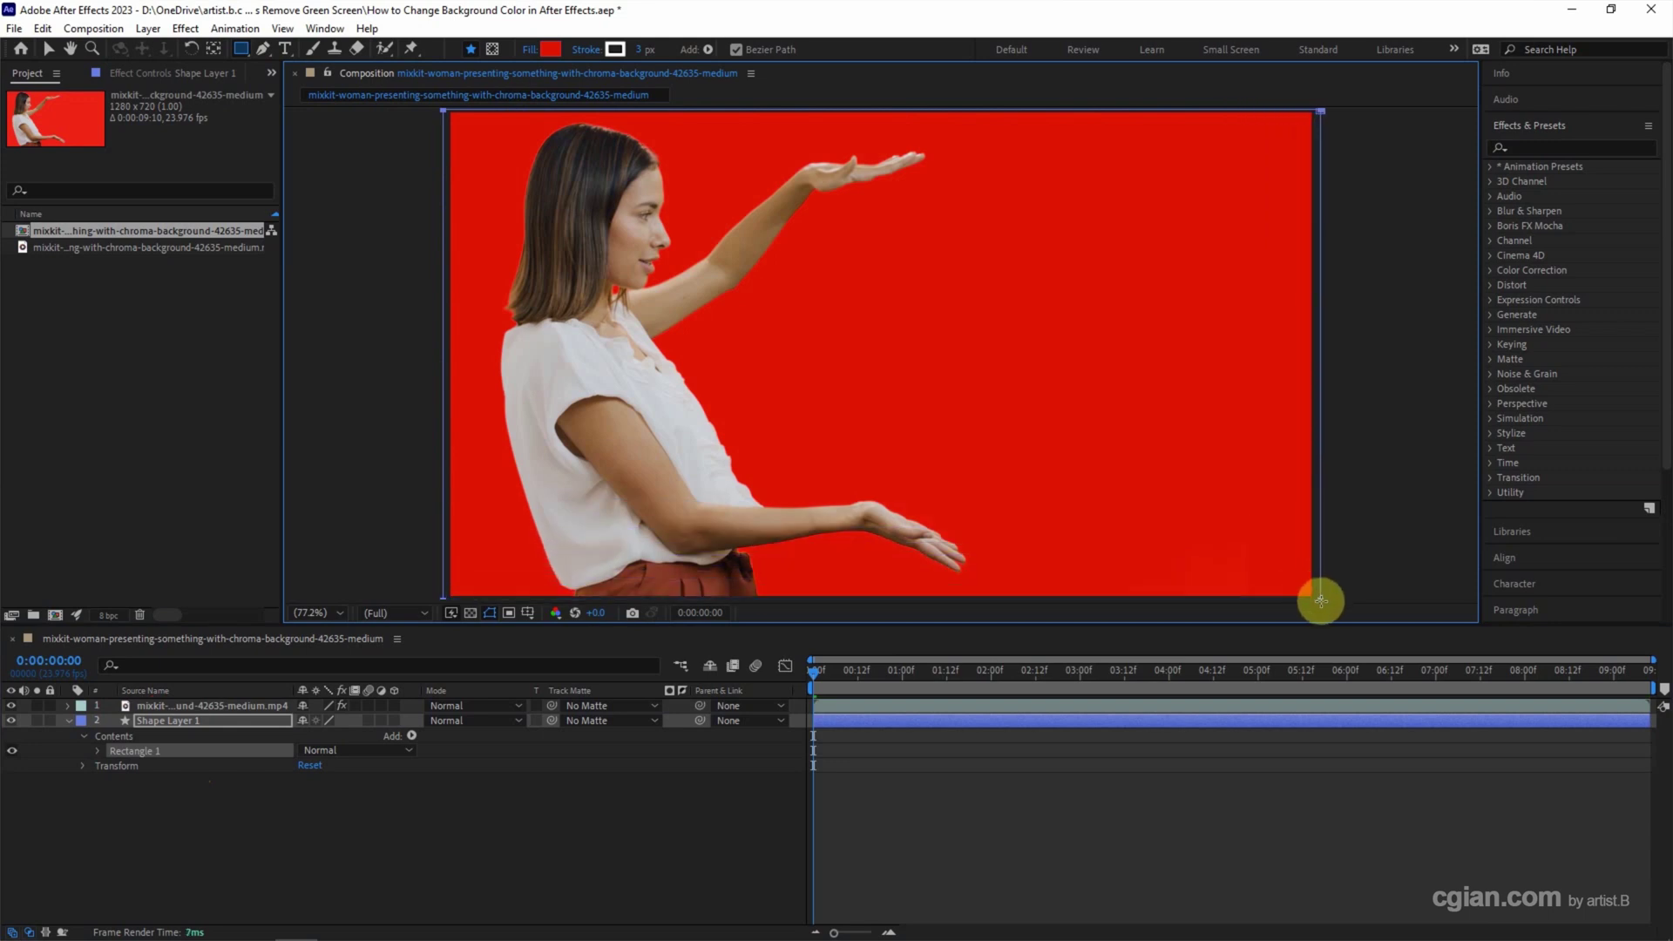
- Set Rectangle 1's Fill 1 color to yellow (FFD200)
click(96, 752)
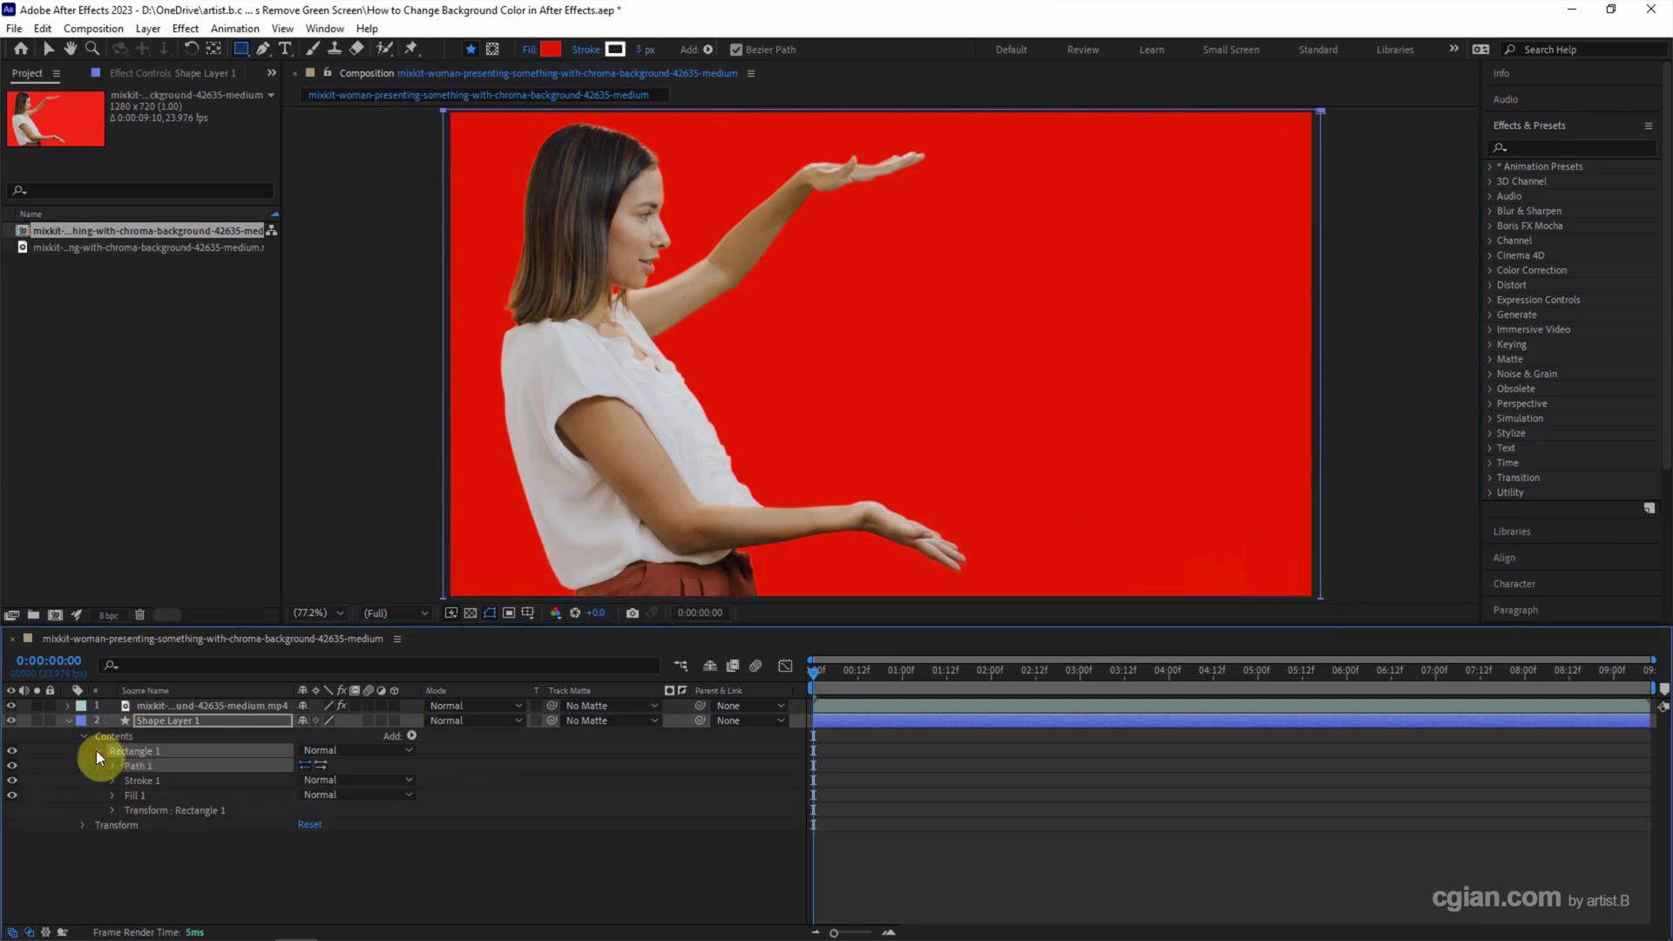
click(112, 793)
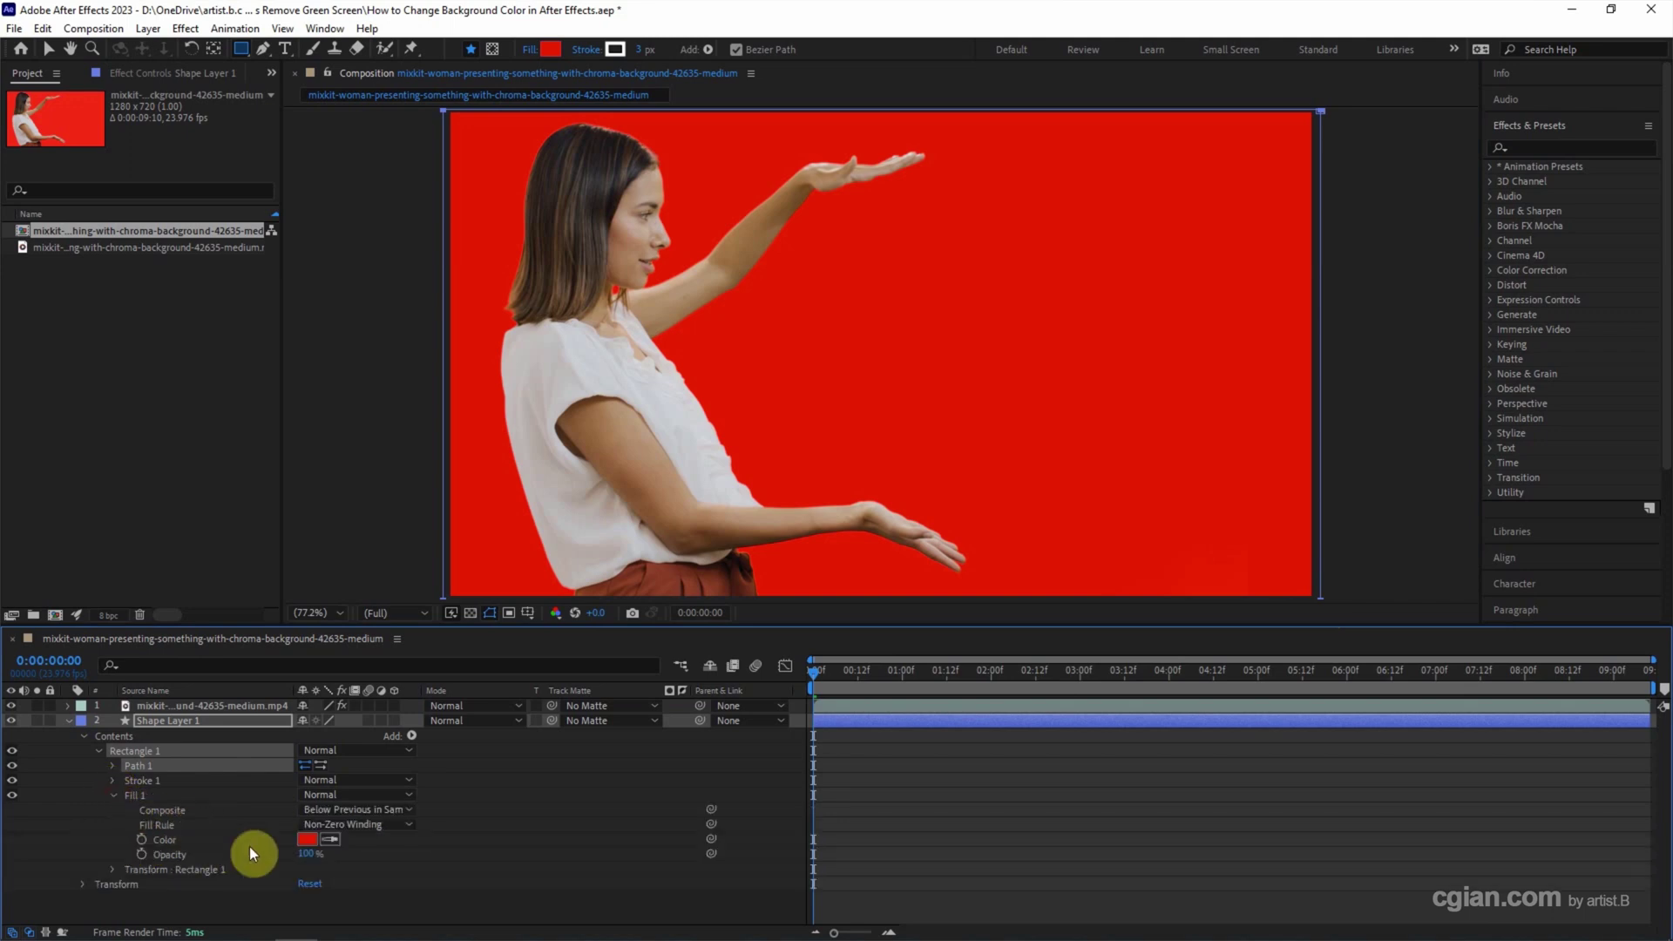
click(305, 842)
click(366, 746)
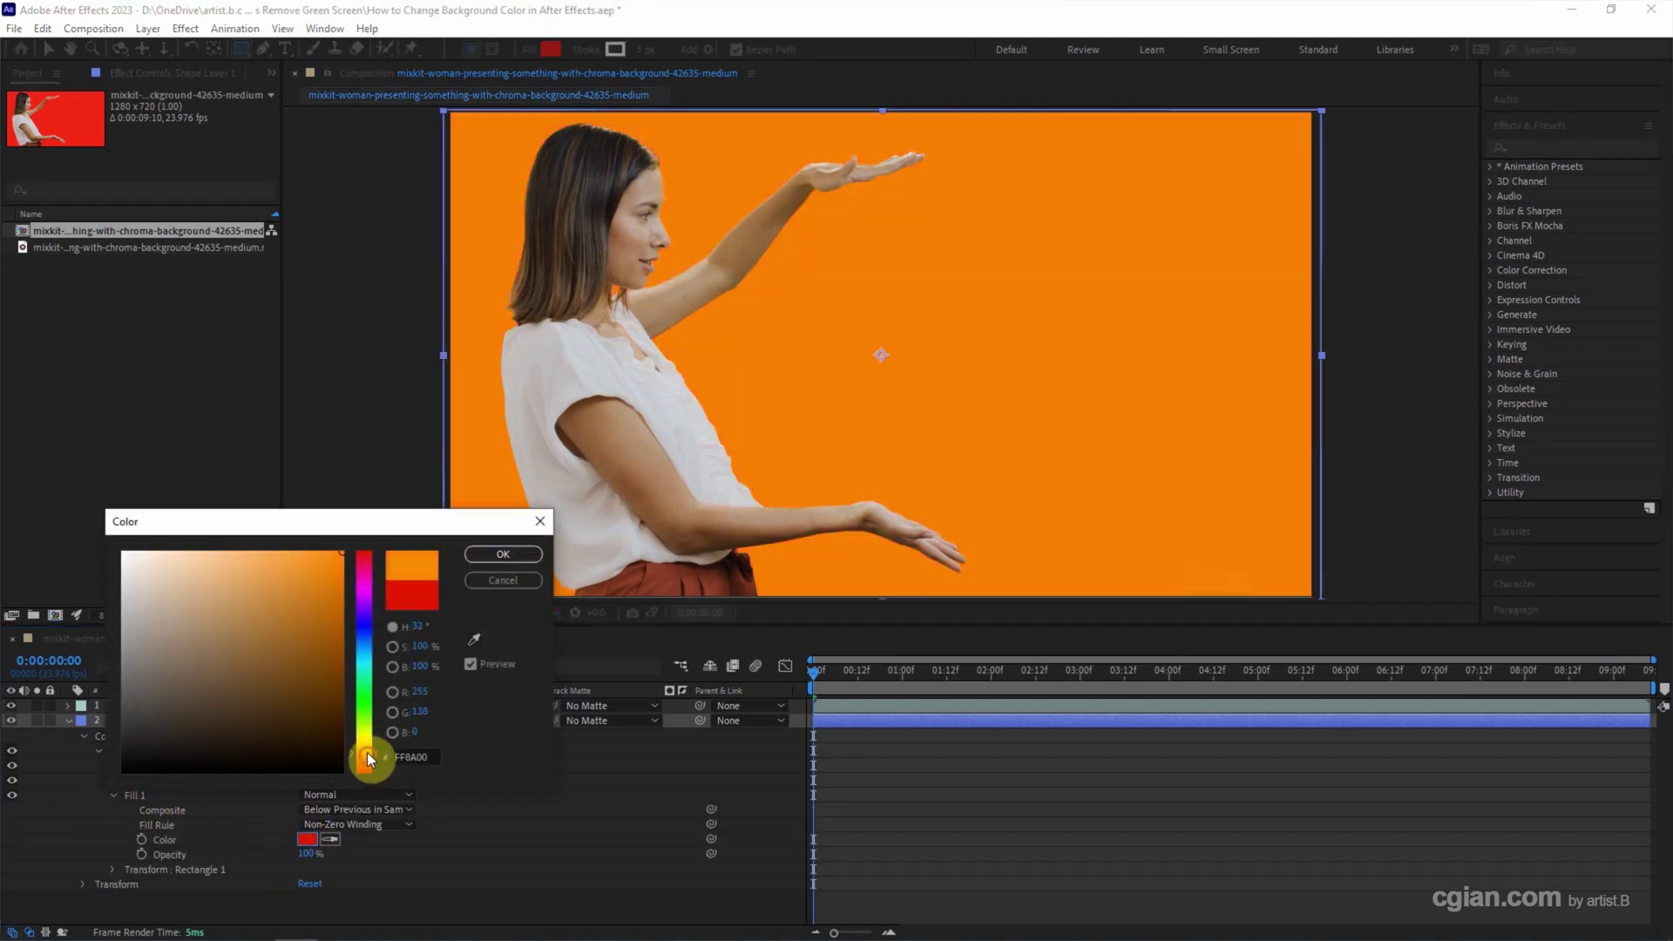
drag(366, 744, 366, 741)
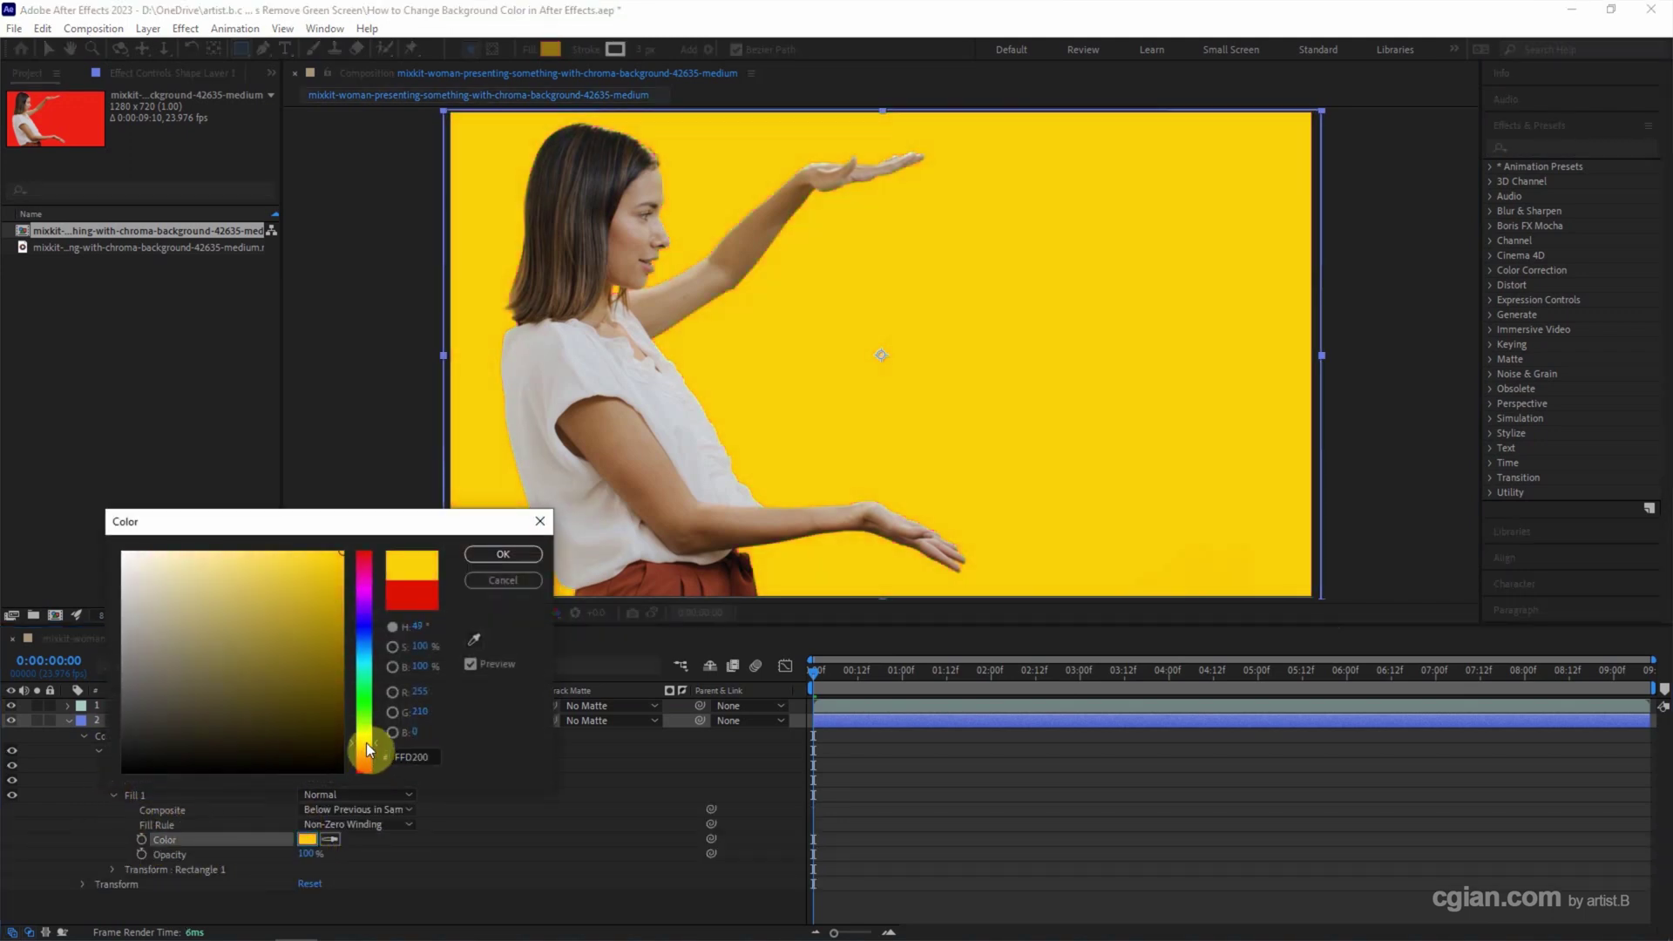
click(480, 553)
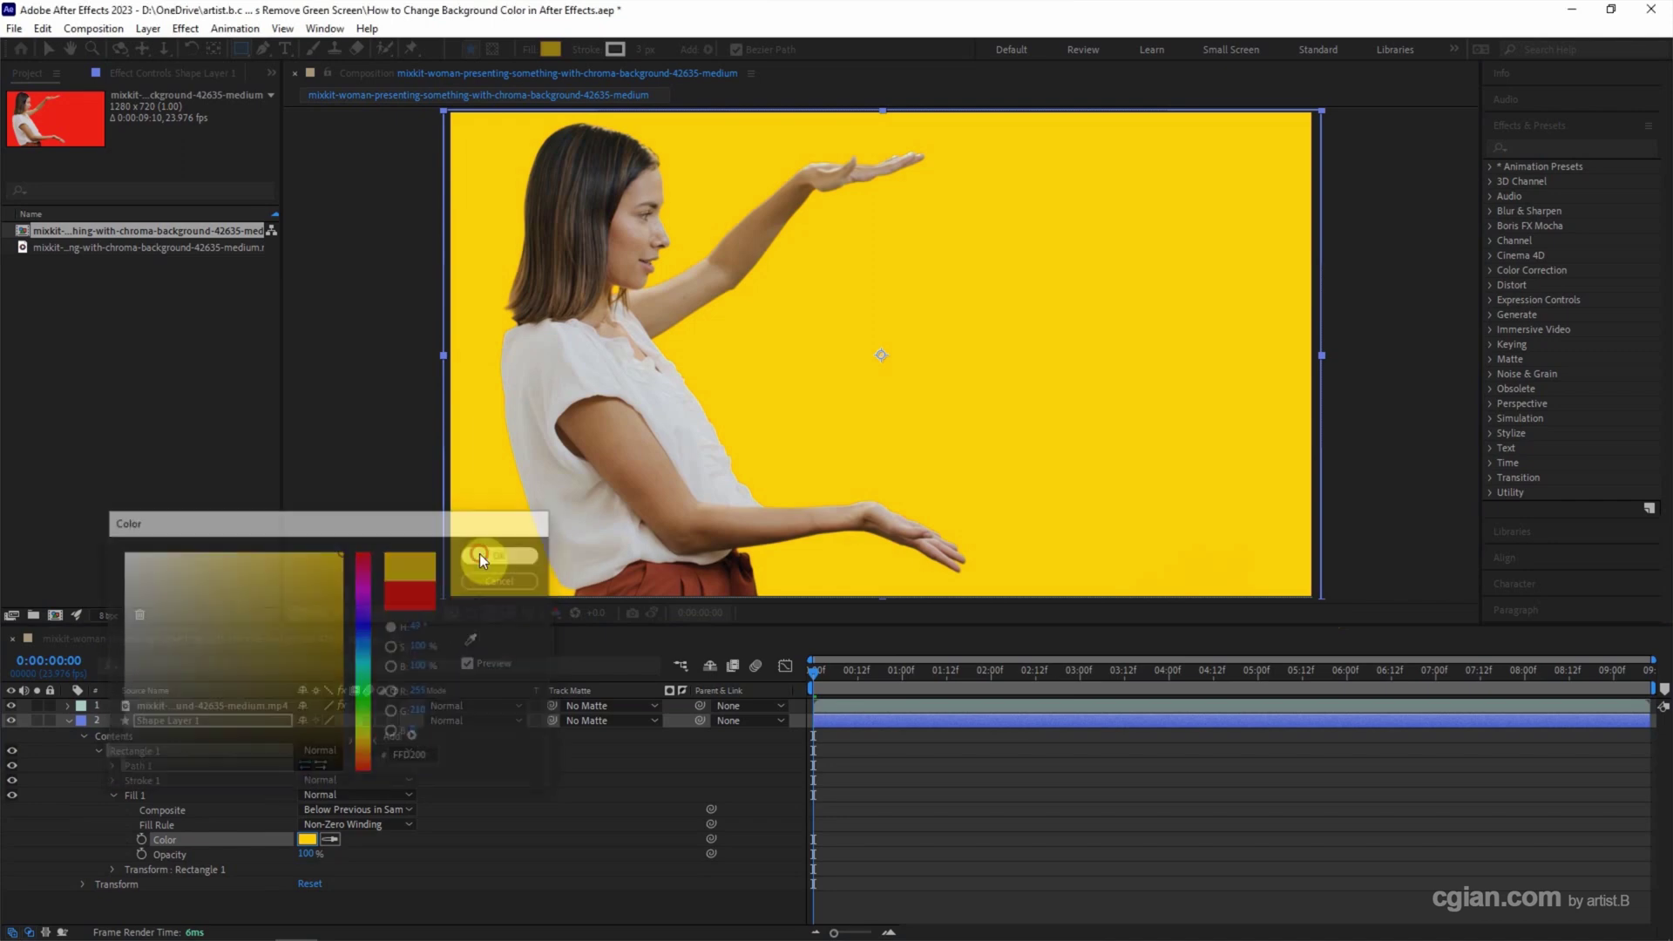
- Keyframe the yellow fill Color at 0:00, then reopen the Color chooser at 0:00:03:00
click(141, 840)
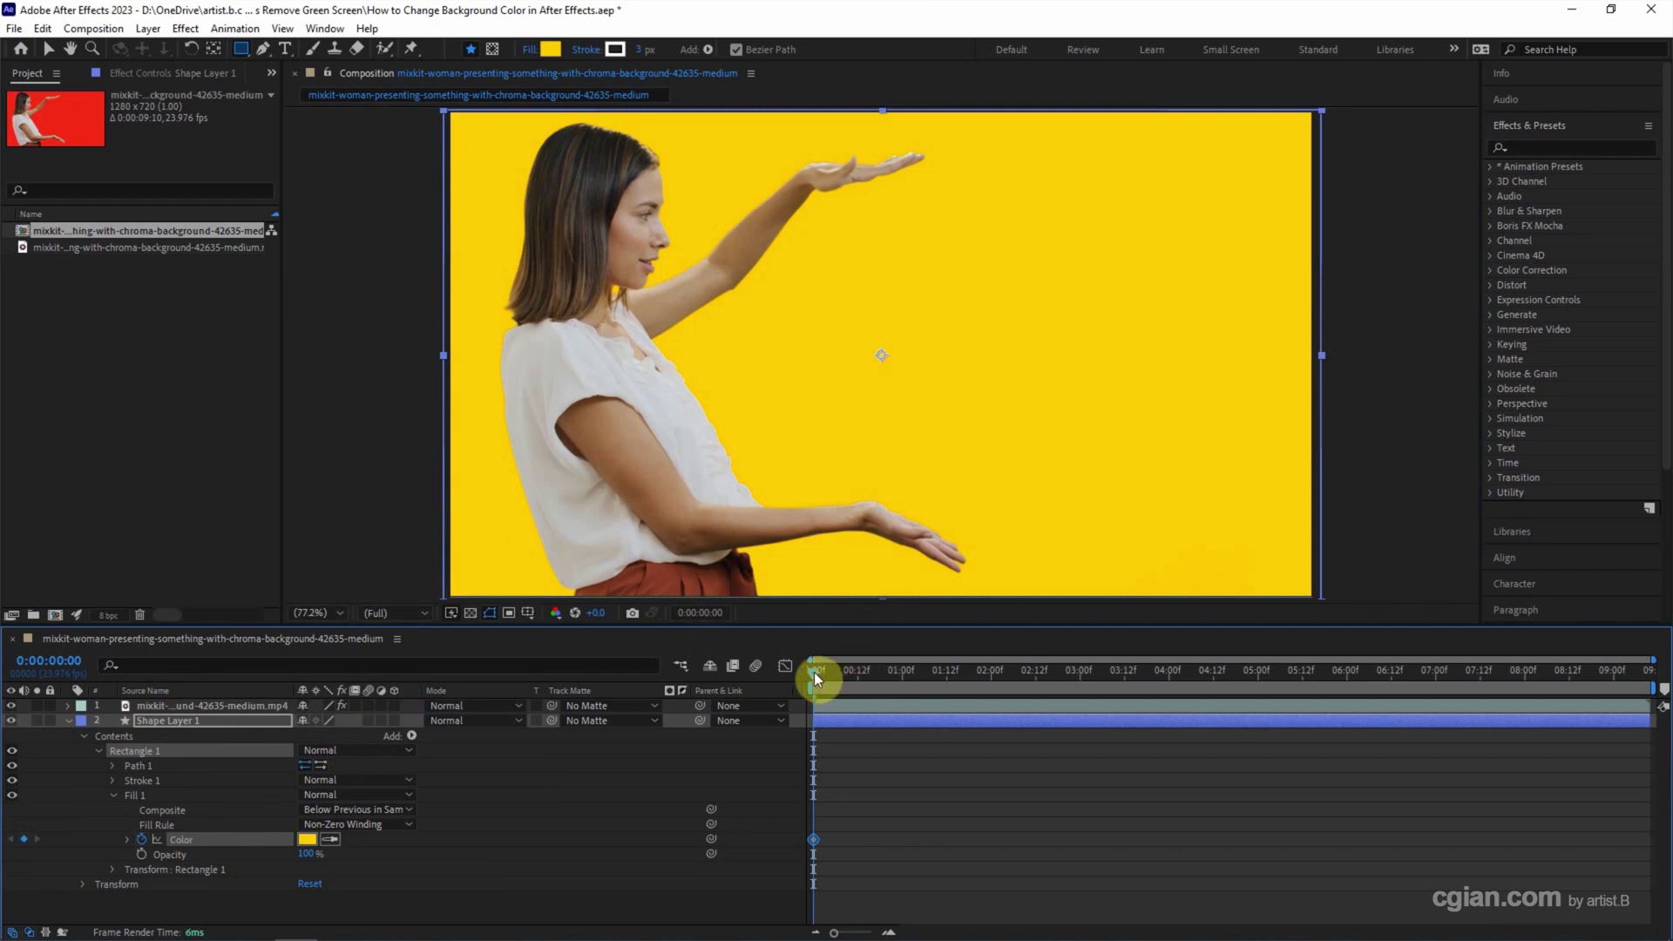
drag(815, 673, 1080, 676)
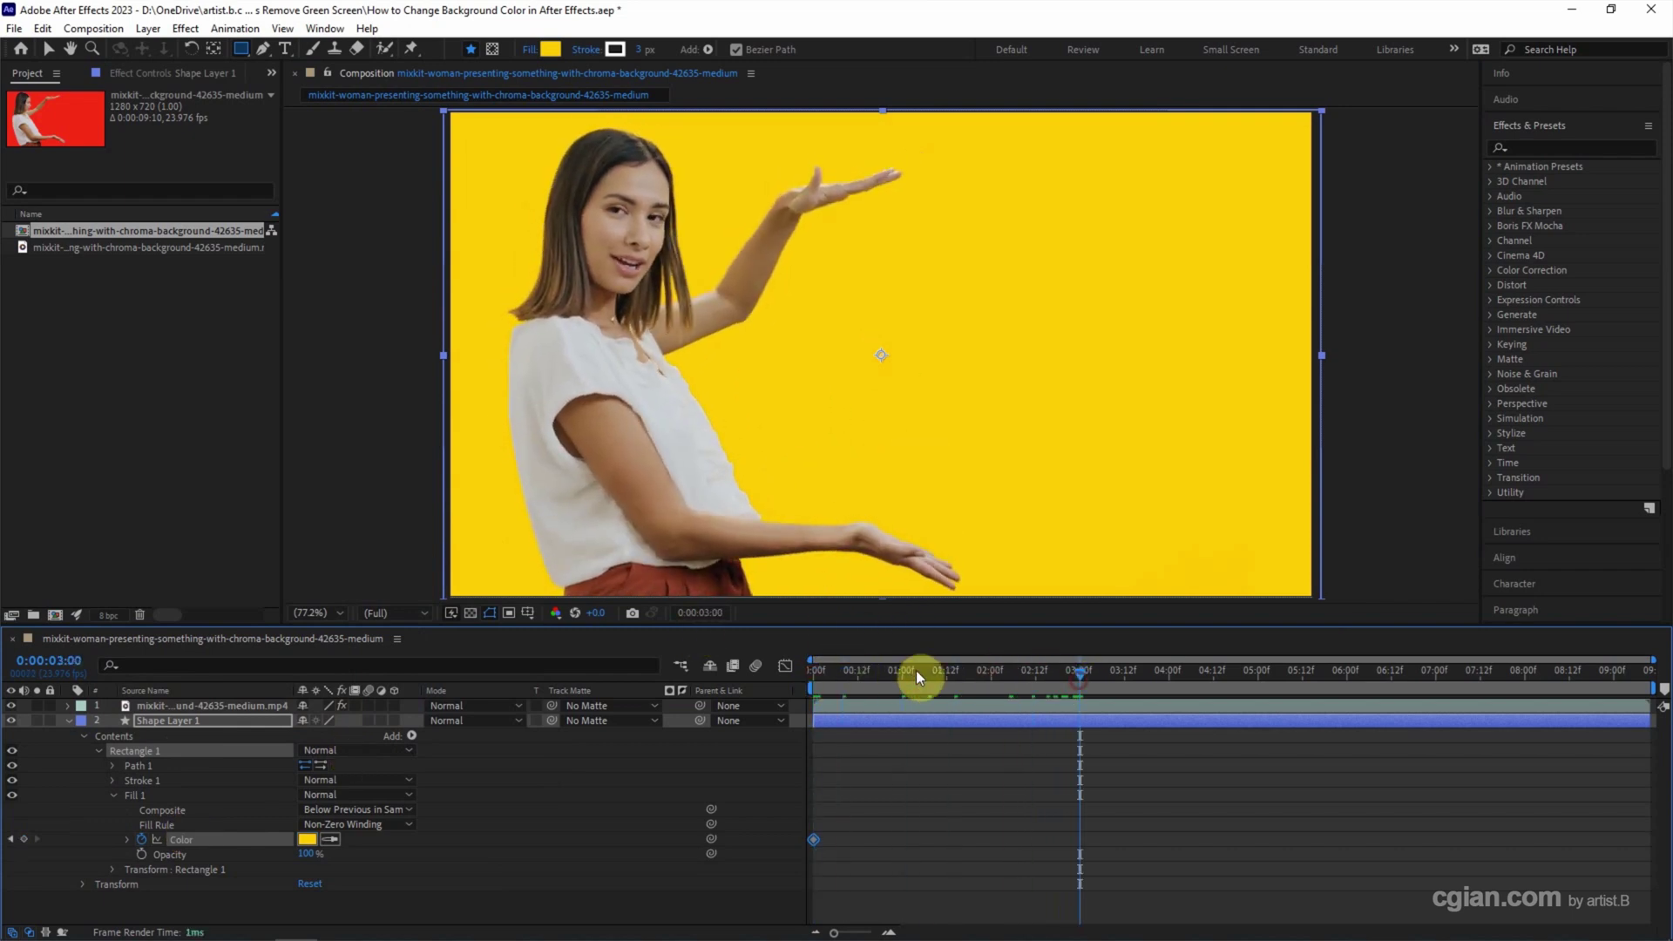
click(310, 840)
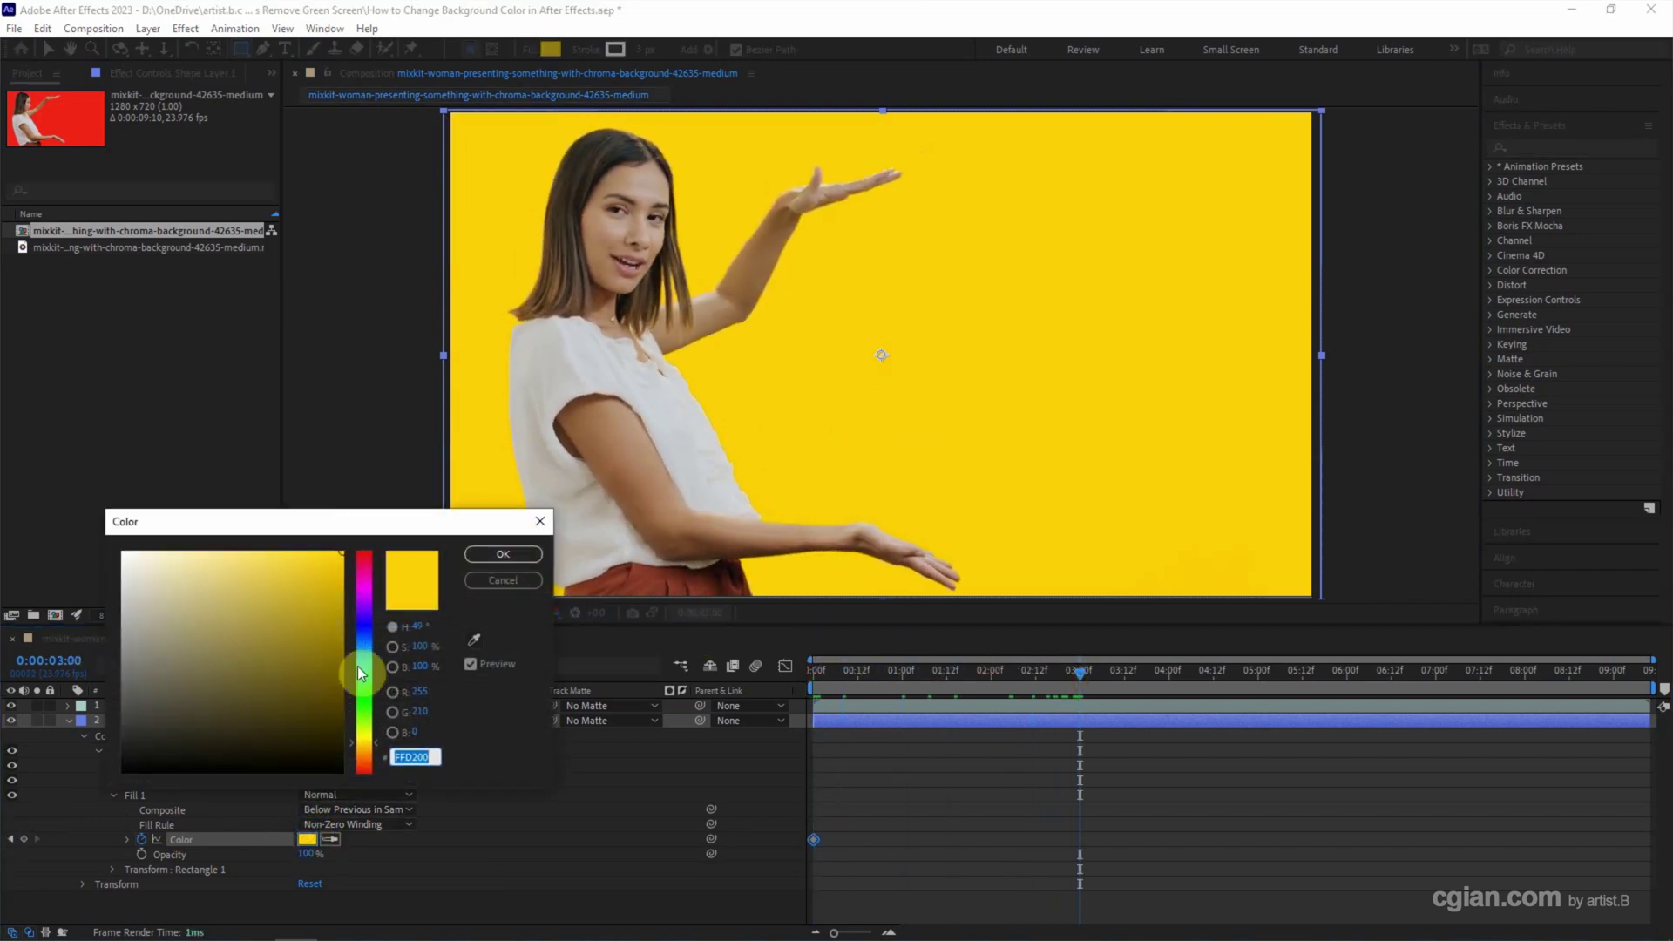